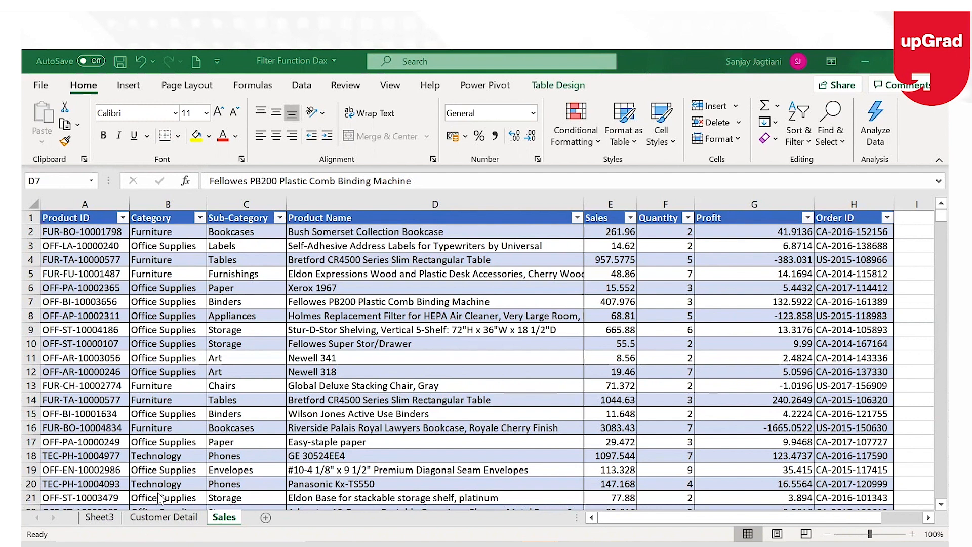
- Look over the Customer Detail sheet's columns and return to the Sales sheet
left_click(160, 521)
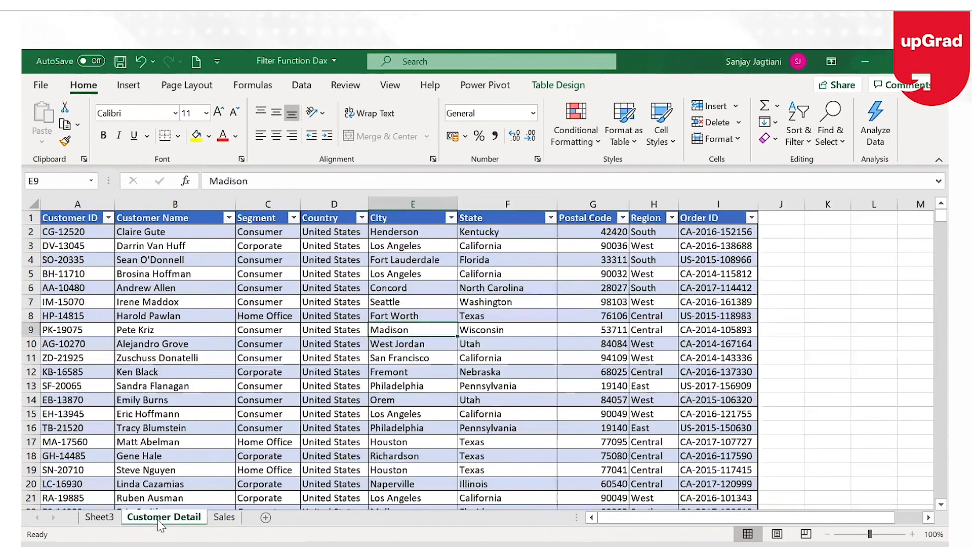
left_click(75, 217)
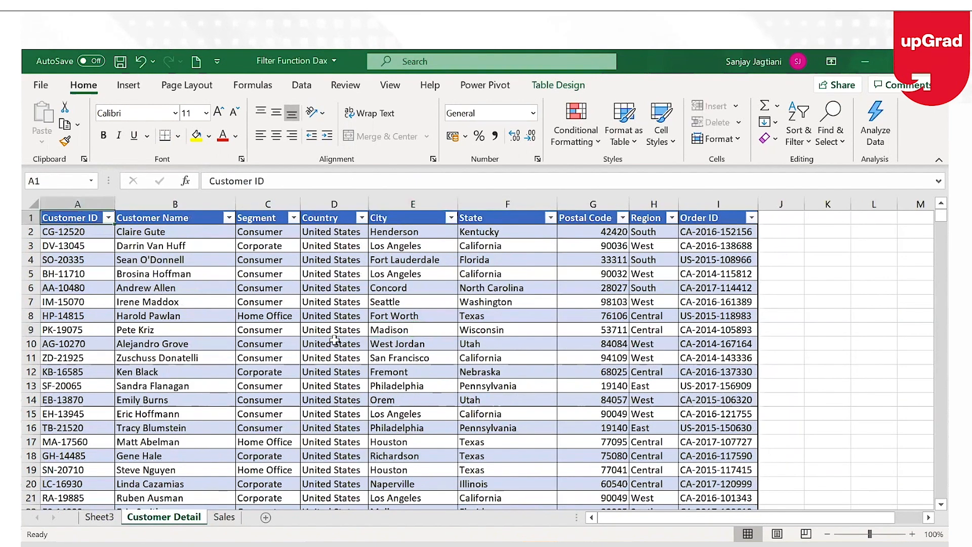
left_click(225, 517)
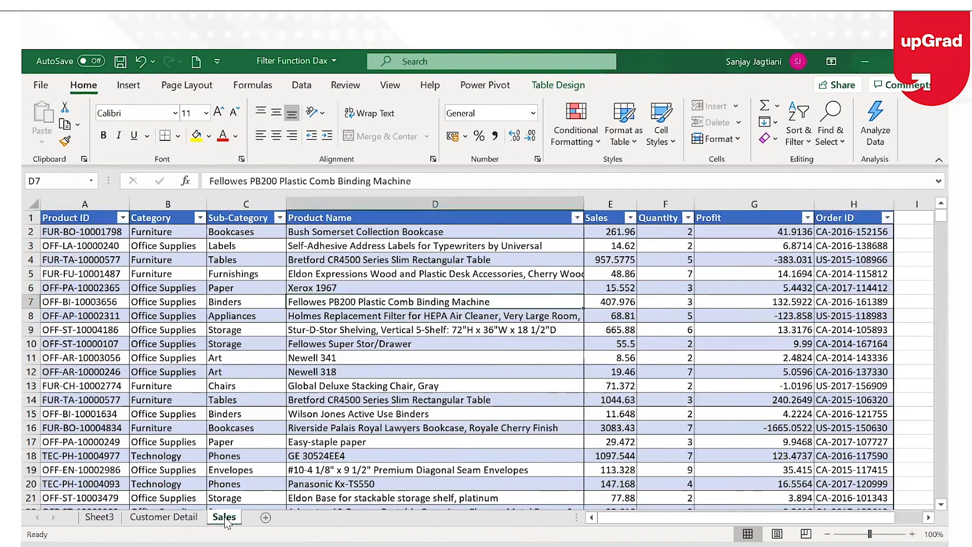
- Rename the Sales column header in E1 to "Sale Price"
left_click(613, 216)
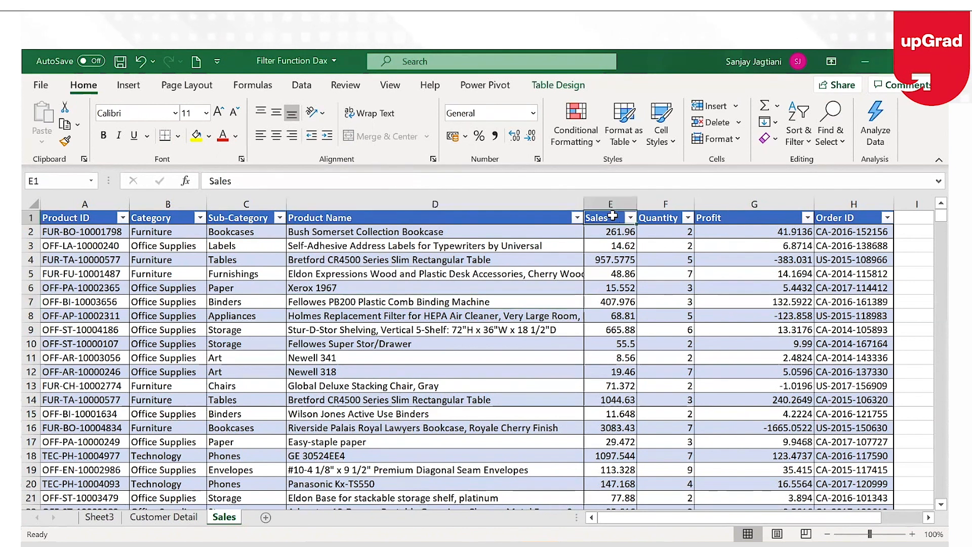
double_click(613, 216)
key("BackSpace")
type("P")
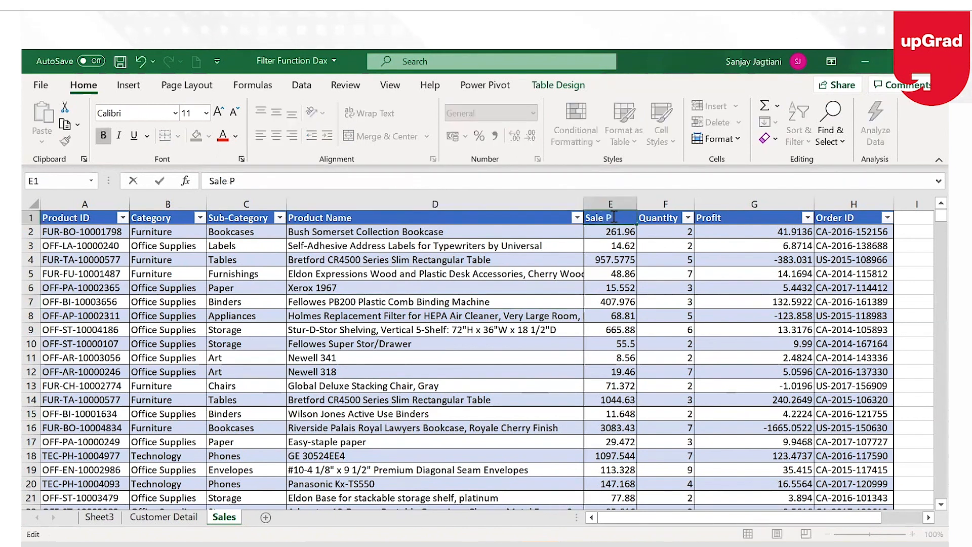
type("rice")
key("Return")
left_click(614, 216)
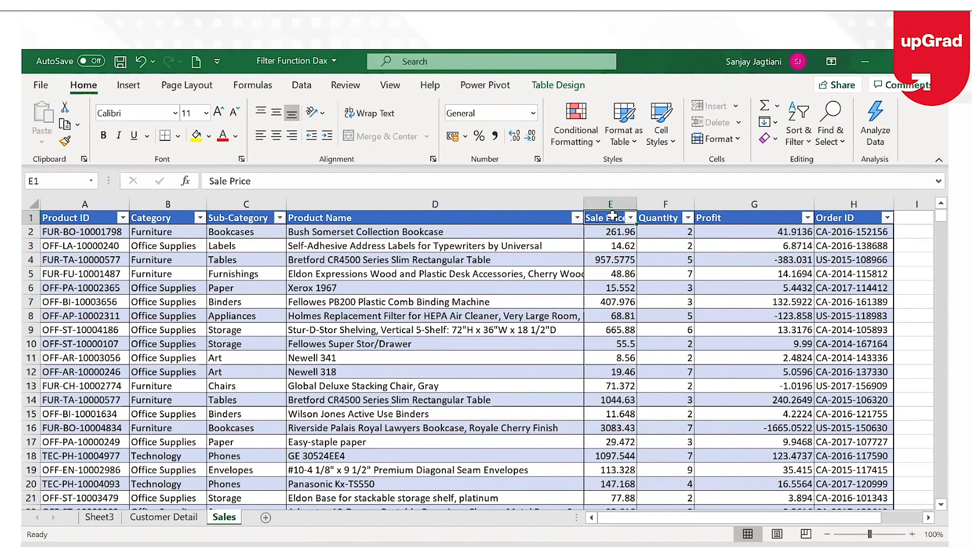
- Insert a new table column between Quantity and Profit and name its header "Revenue"
left_click(671, 218)
left_click(755, 199)
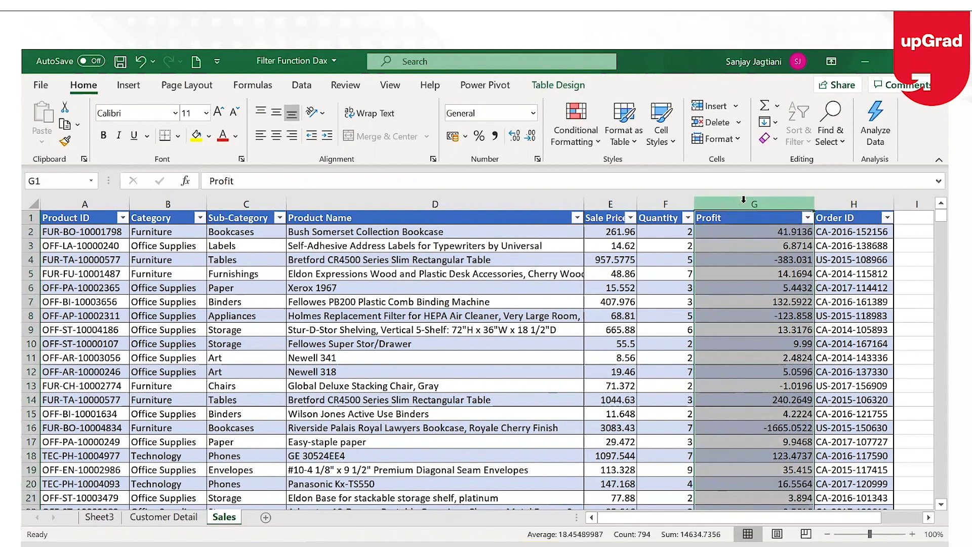
key("ctrl+a")
left_click(744, 200)
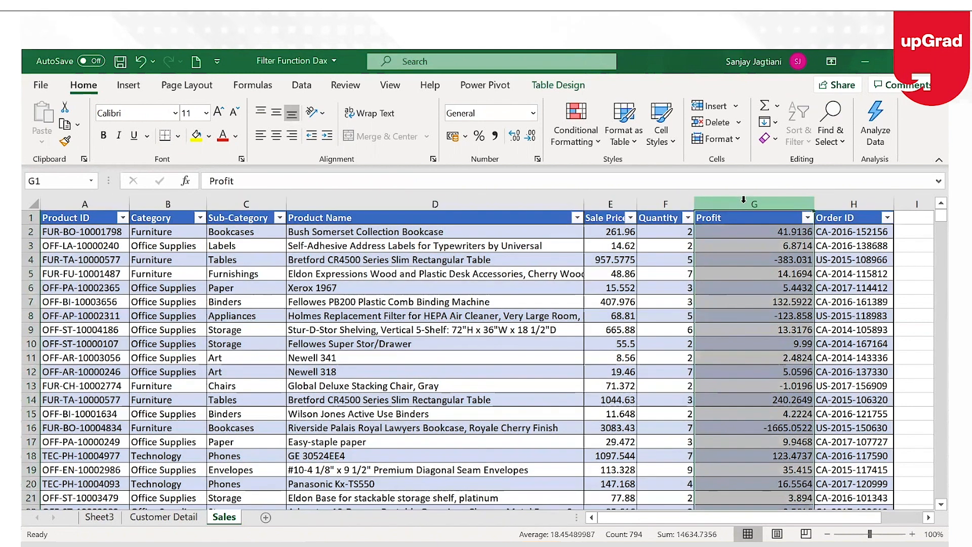
key("ctrl+shift+plus")
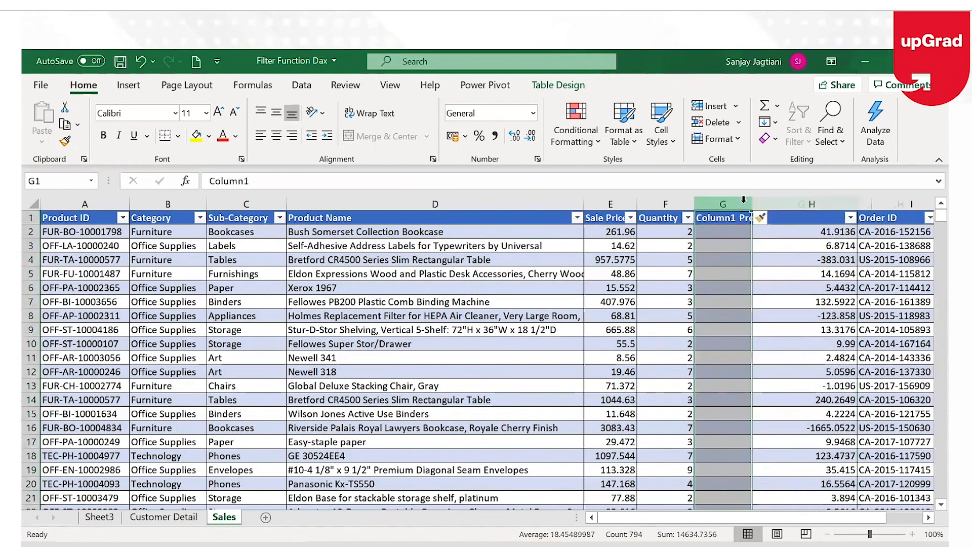
left_click(716, 223)
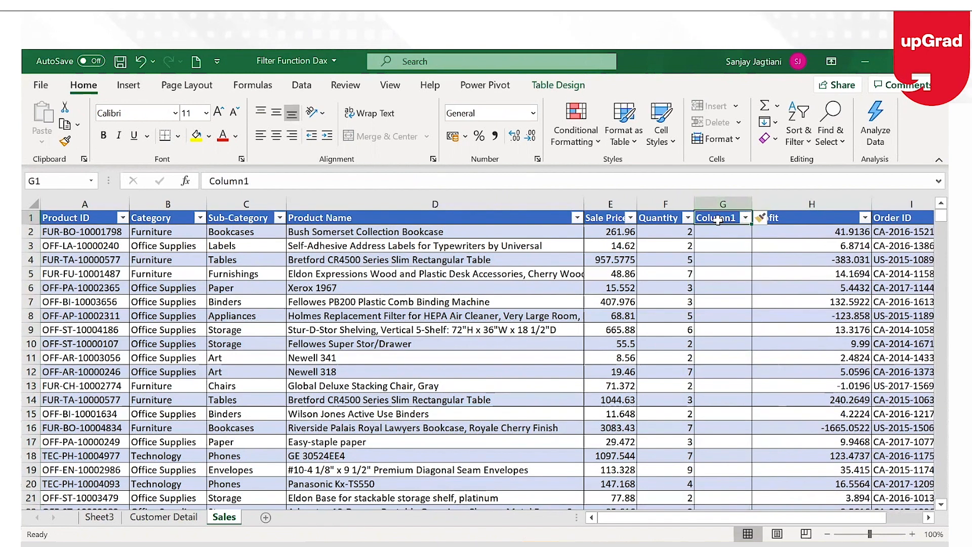
type("Revenue")
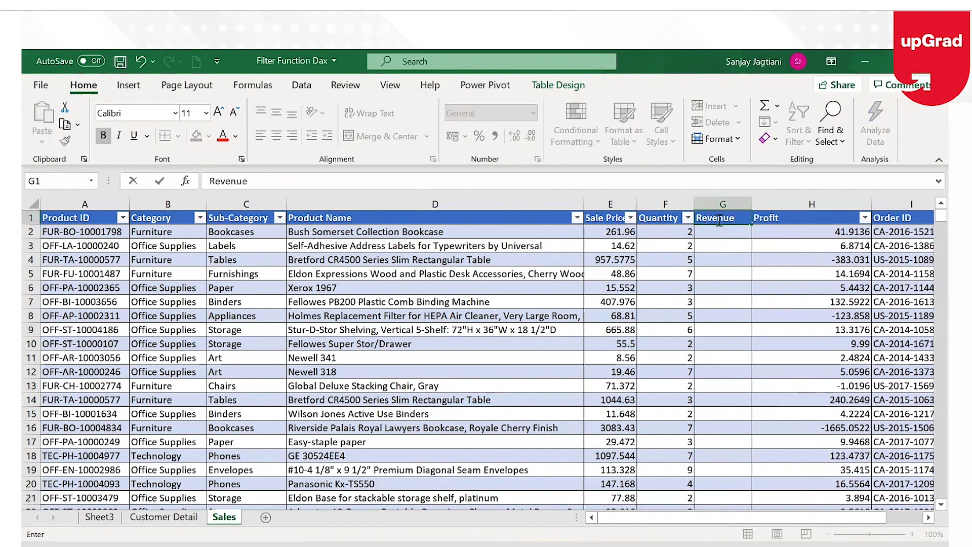
key("Return")
- Calculate Revenue for every row as Sale Price multiplied by Quantity, and select the column's values to view their total
type("=")
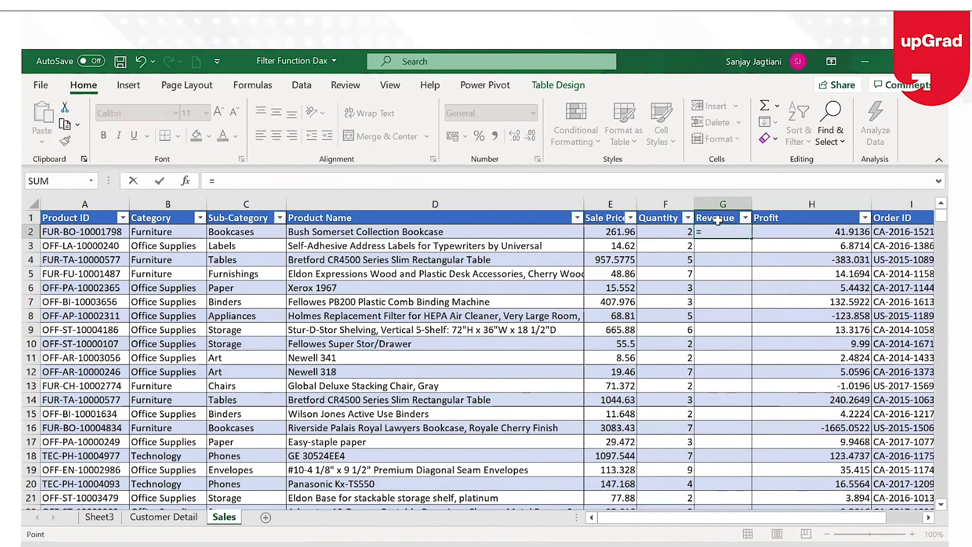
key("Left")
key("Left")
type("*")
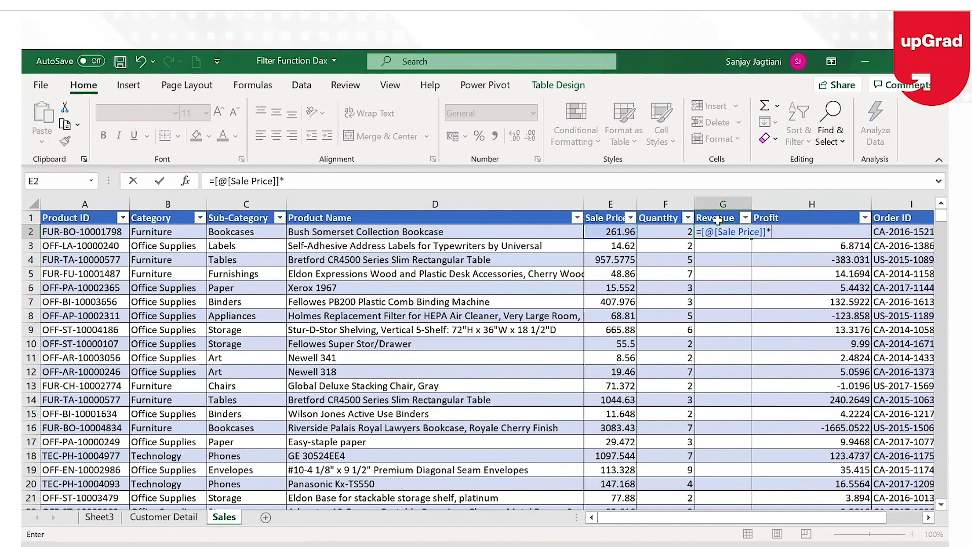
key("Left")
key("Return")
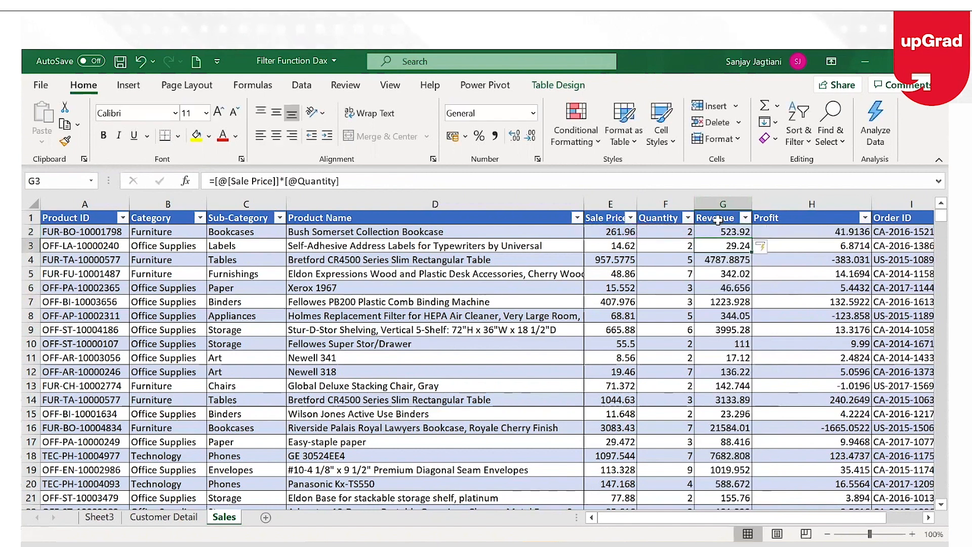
key("Up")
key("ctrl+shift+Down")
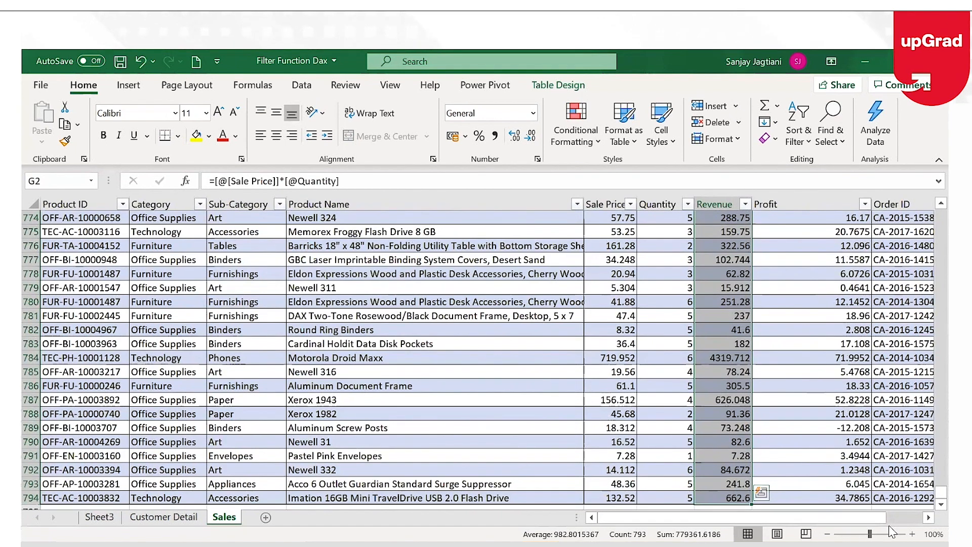
- Undo the Revenue formula, its header and the inserted column
key("ctrl+z")
key("ctrl+z")
key("ctrl+z")
key("ctrl+z")
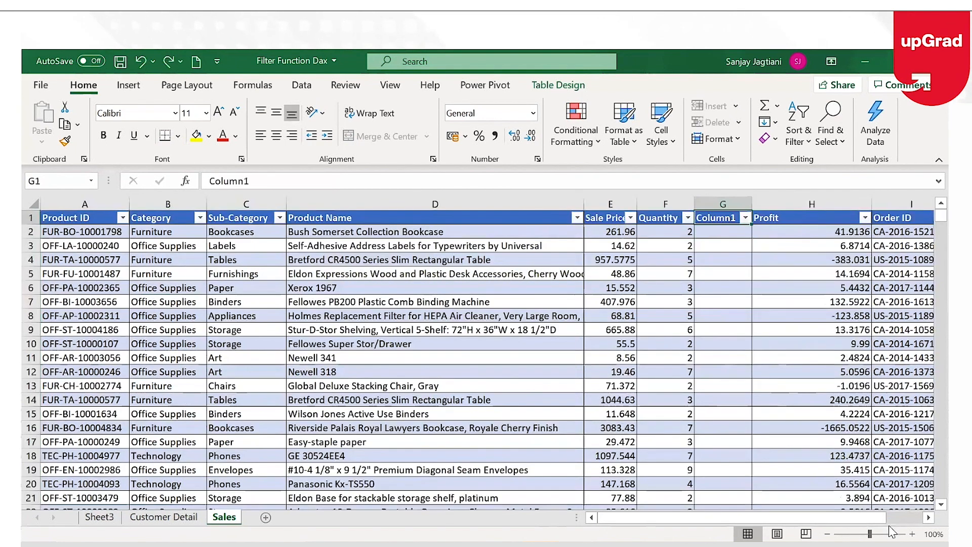
key("Right")
key("Right")
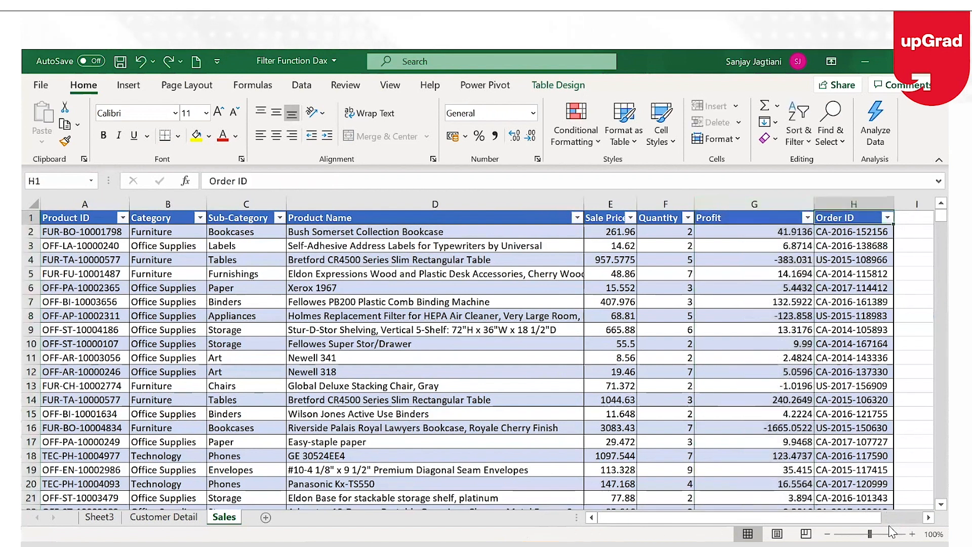
key("ctrl+y")
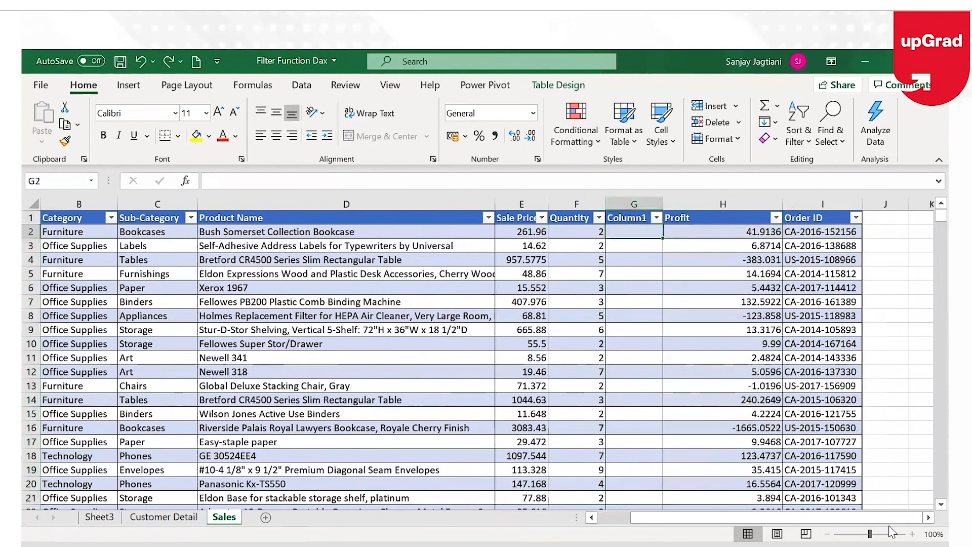
type("=")
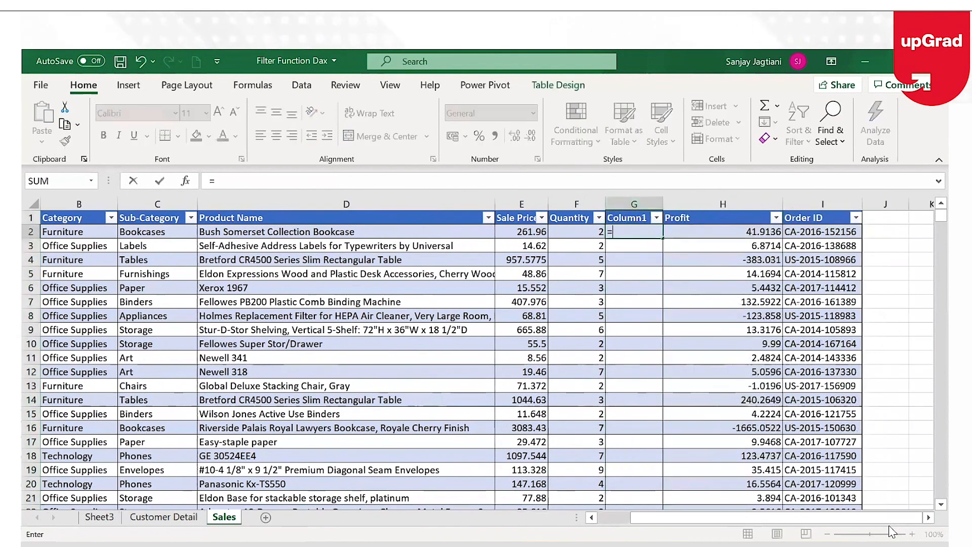
key("Escape")
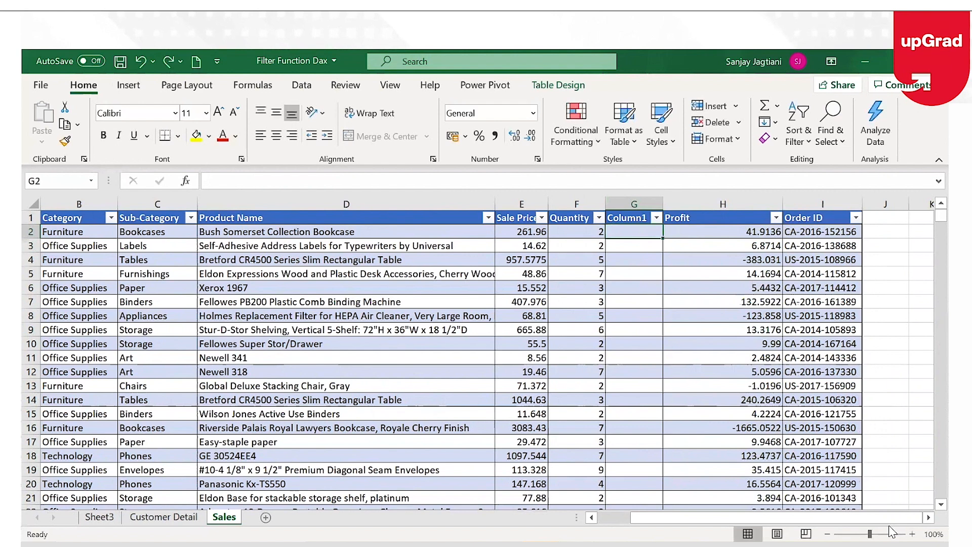
key("ctrl+z")
- Begin a SUMPRODUCT formula in J2 with the whole Sale Price column, Sales[Sale Price], as the first array
key("Right")
key("Right")
key("Right")
key("Down")
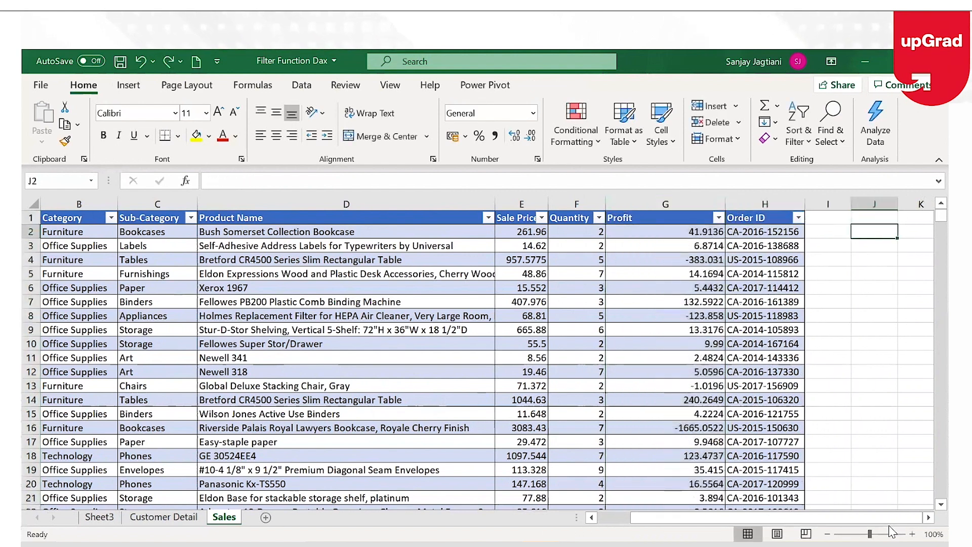
type("=sumpro")
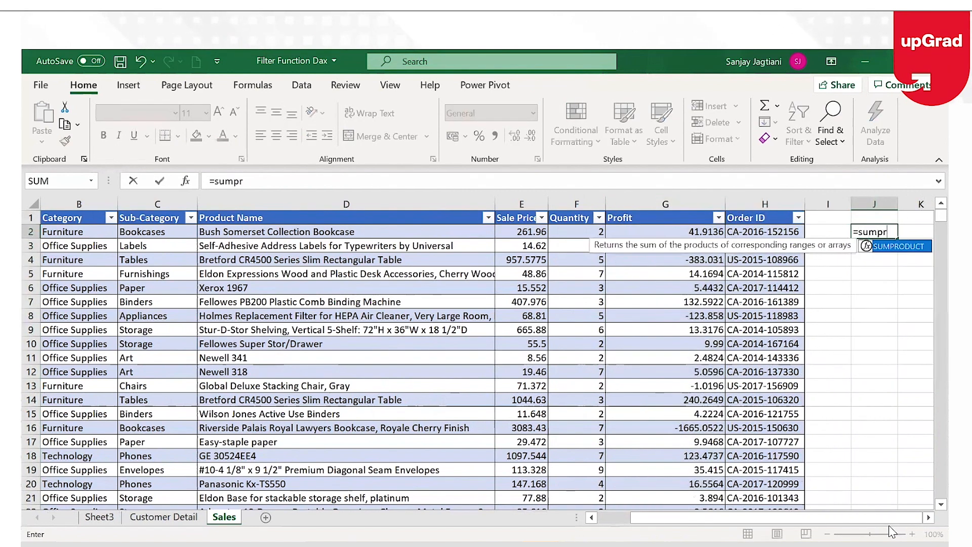
key("Tab")
key("Left")
key("Left")
key("Left")
key("Left")
key("Left")
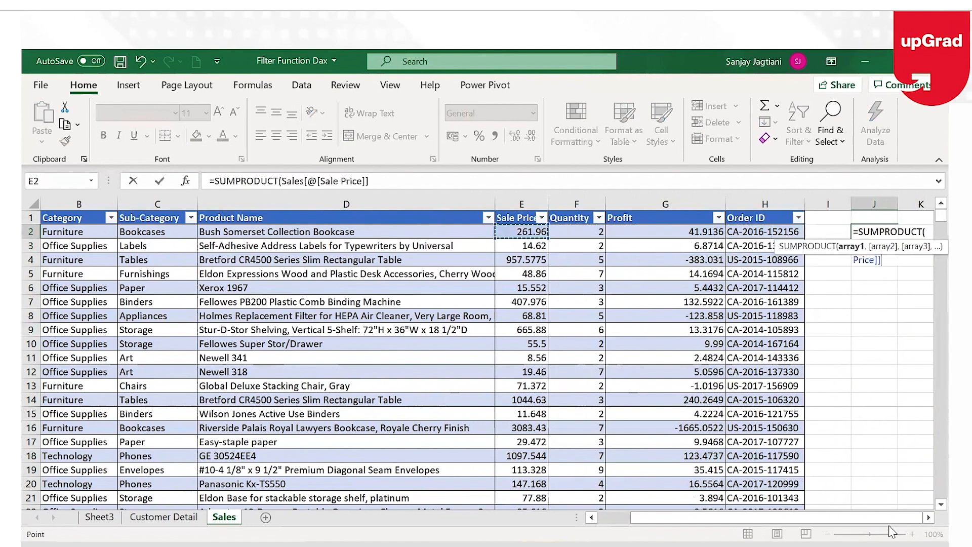
key("ctrl+shift+Down")
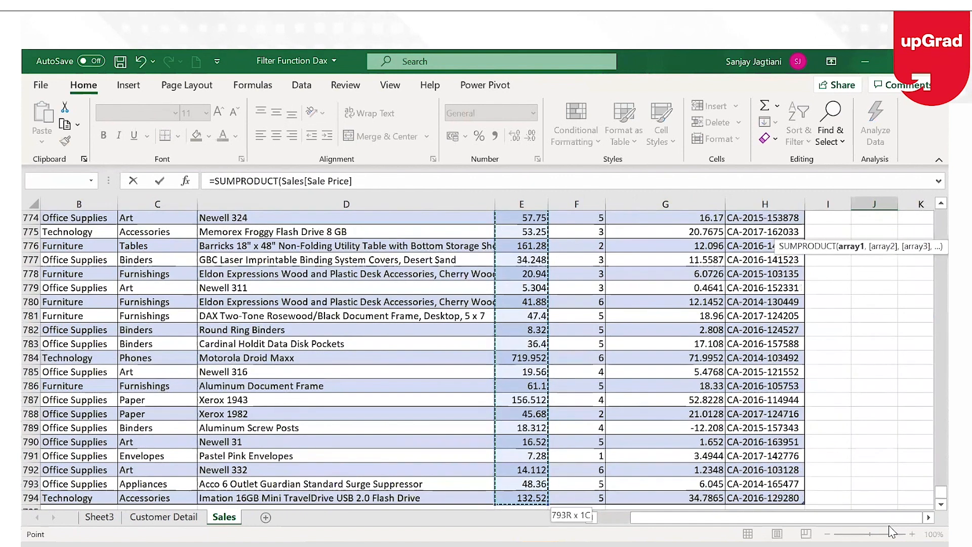
type(",")
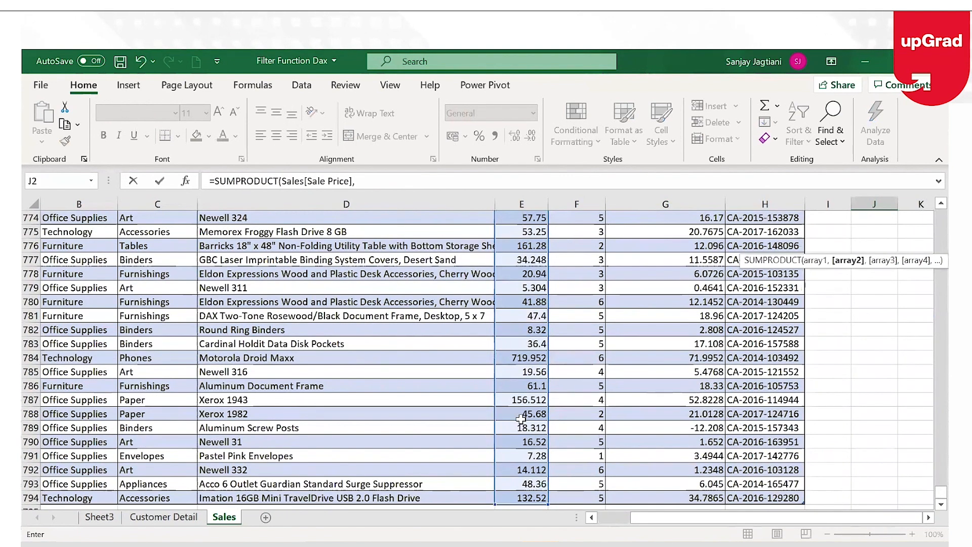
- Add the whole Quantity column, Sales[Quantity], as the second SUMPRODUCT array and complete the formula
left_click(561, 410)
key("ctrl+Up")
key("Down")
key("ctrl+shift+Down")
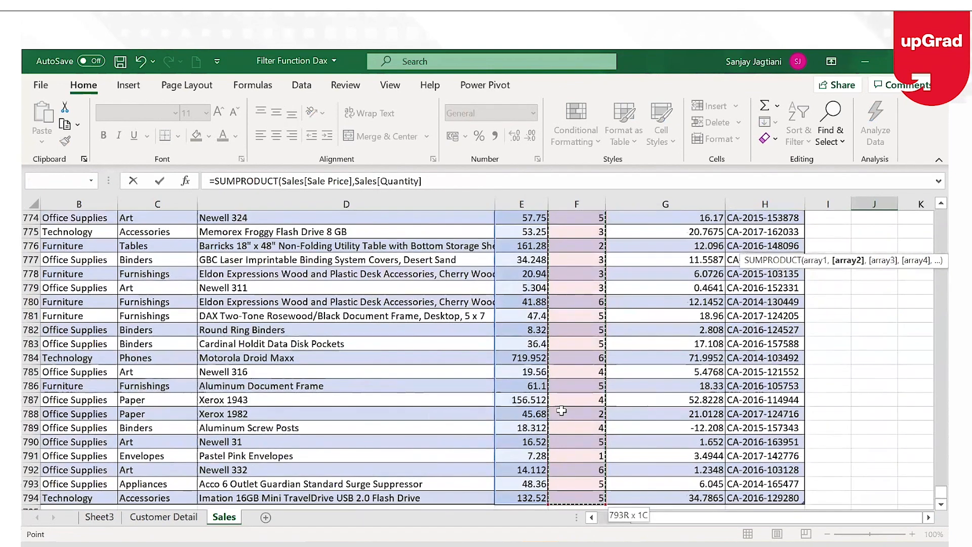
key("Return")
- Label the SUMPRODUCT result by entering "Total Revenue" in J1
key("Up")
key("Up")
key("Down")
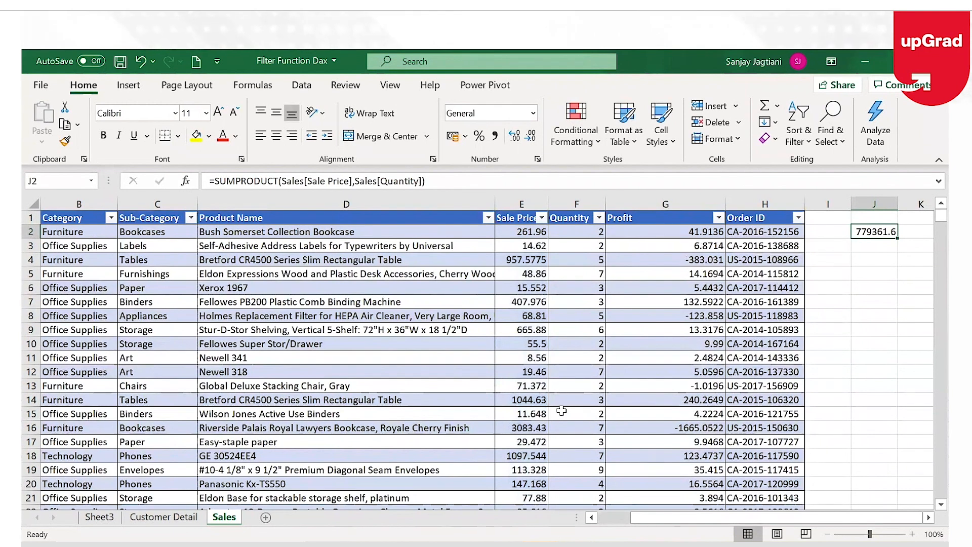
key("Up")
type("Total Revenue")
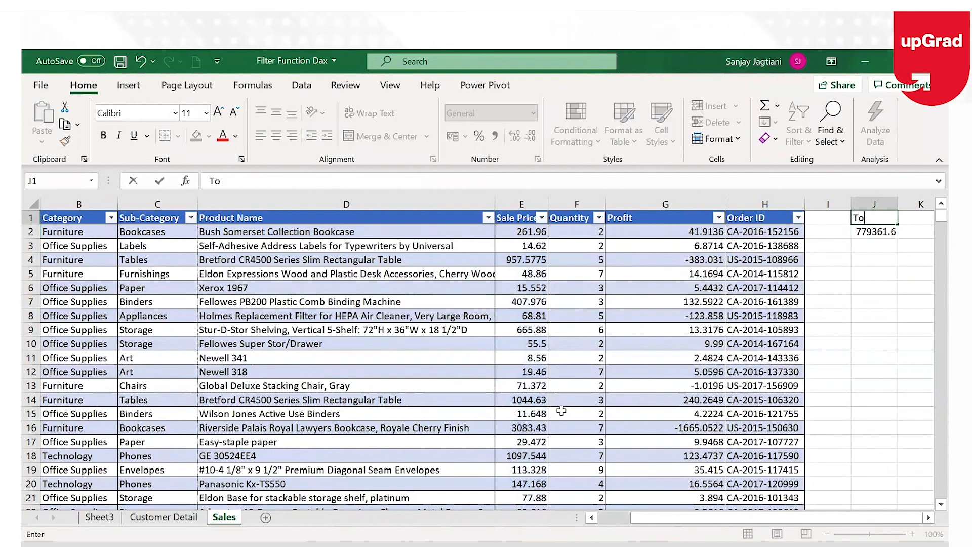
key("Return")
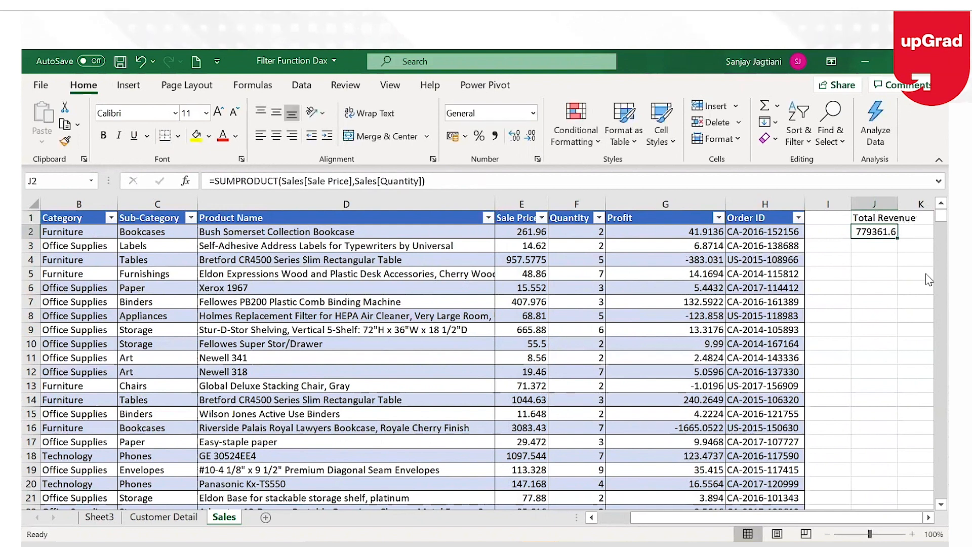
- Review the Total Revenue formula in J2 and compare the tables on the Sales and Customer Detail sheets
left_click(556, 263)
left_click(880, 227)
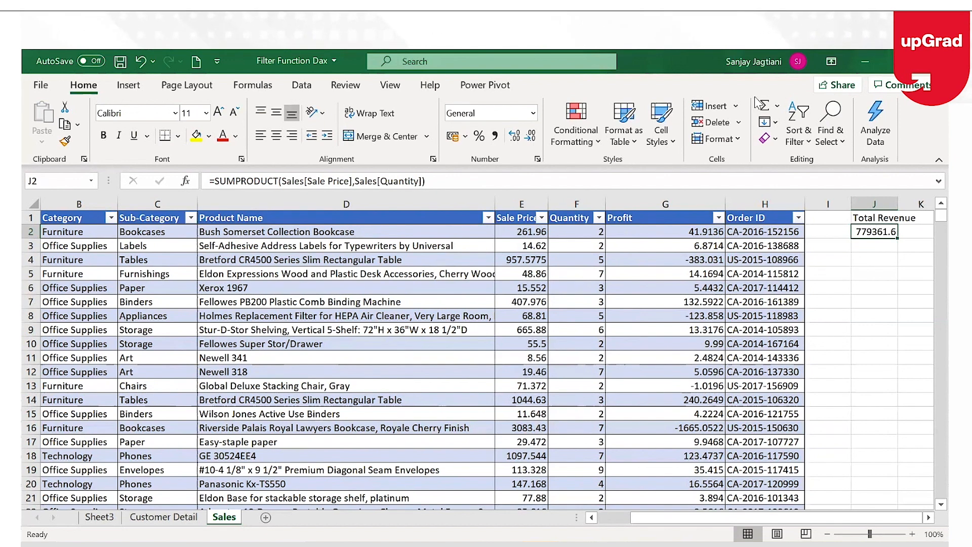
left_click(436, 256)
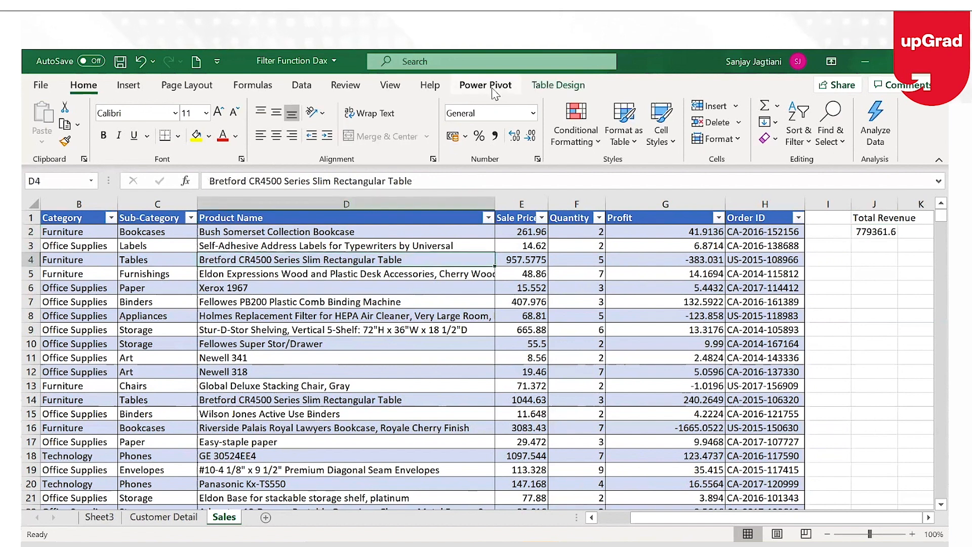
left_click(431, 358)
left_click(161, 518)
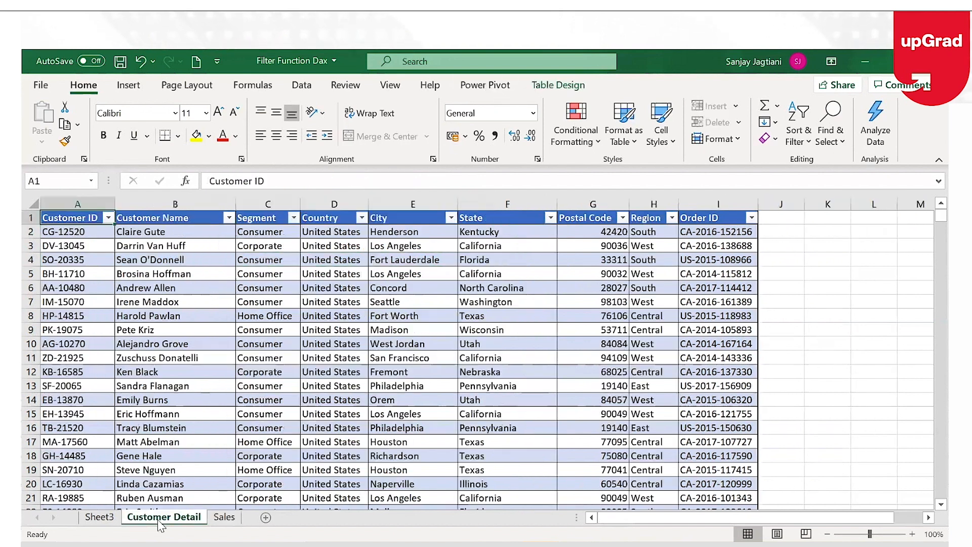
left_click(225, 516)
left_click(184, 517)
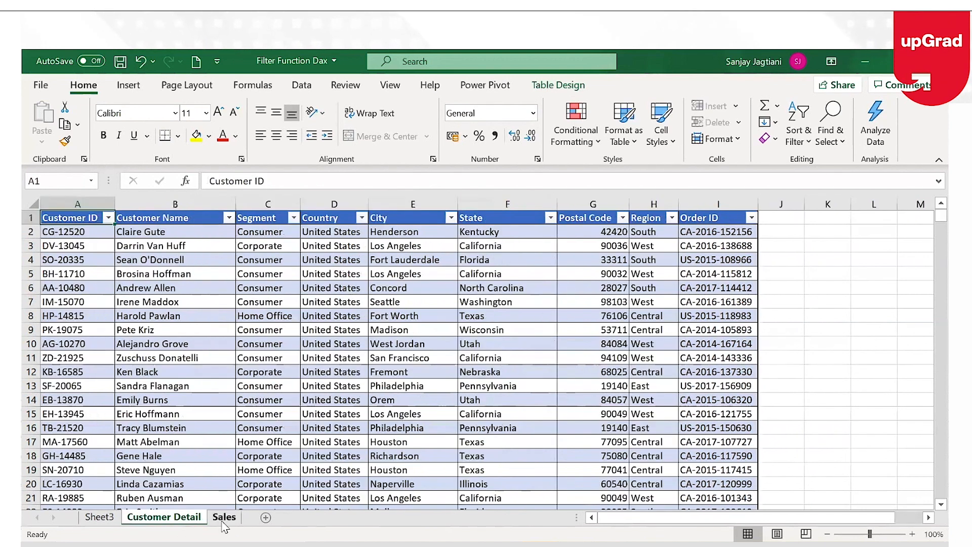
left_click(224, 517)
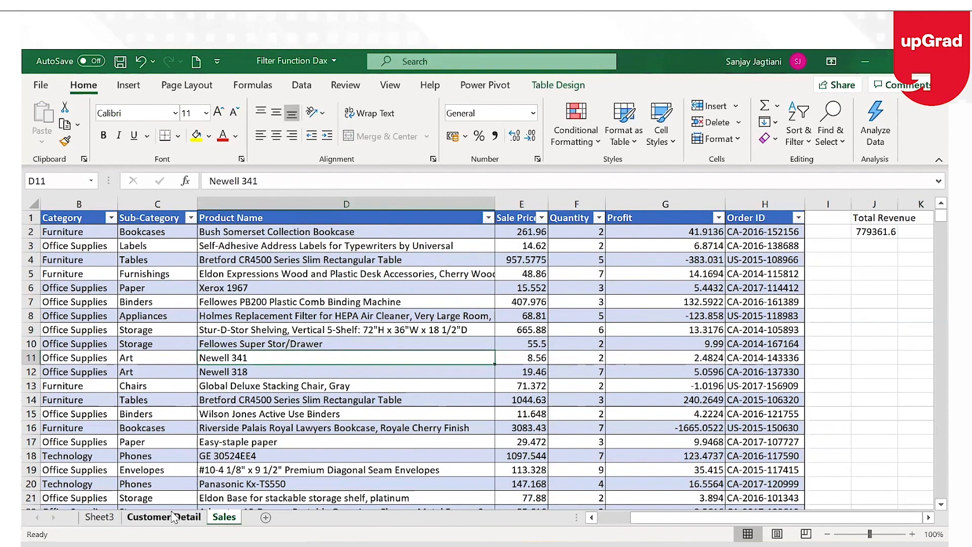
left_click(174, 517)
left_click(218, 519)
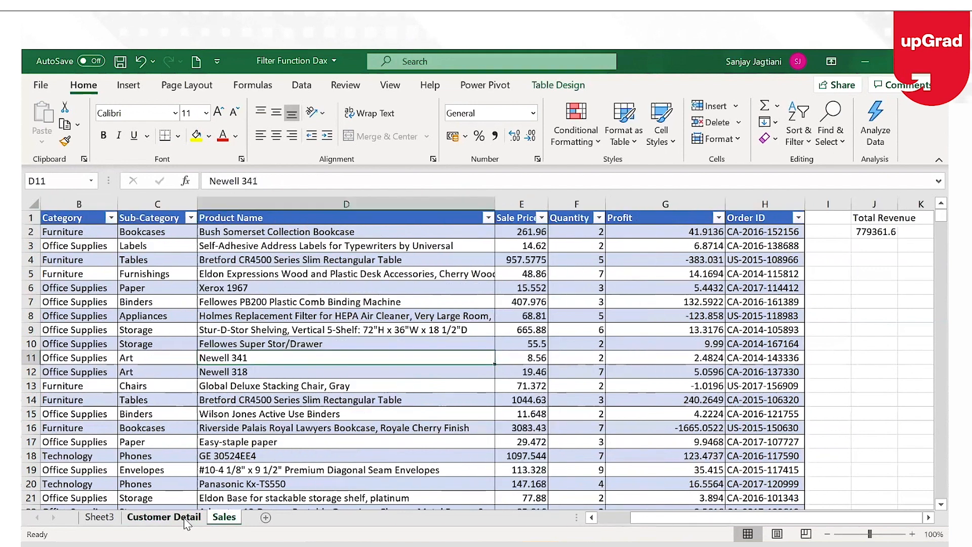
- Check the Customer Detail table once more and return to the Sales sheet
left_click(184, 517)
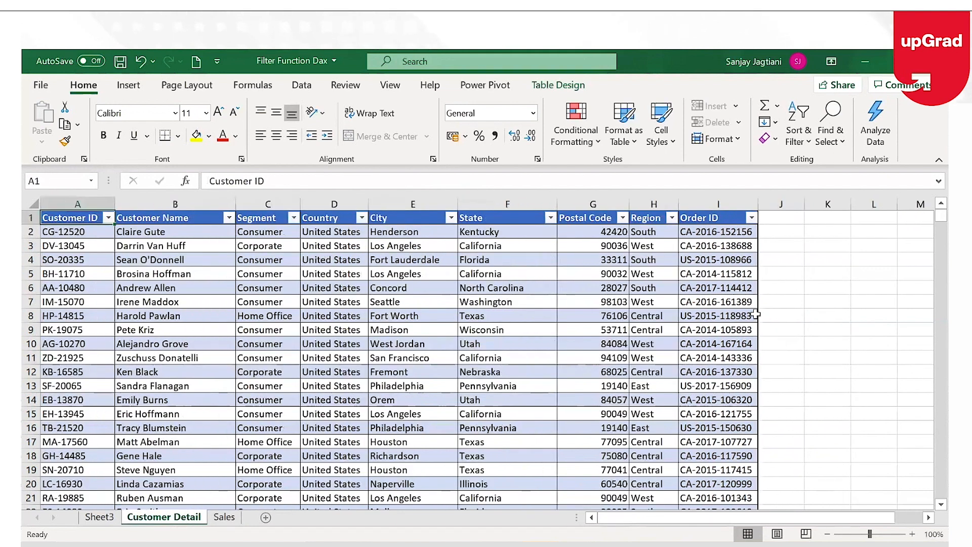
left_click(228, 517)
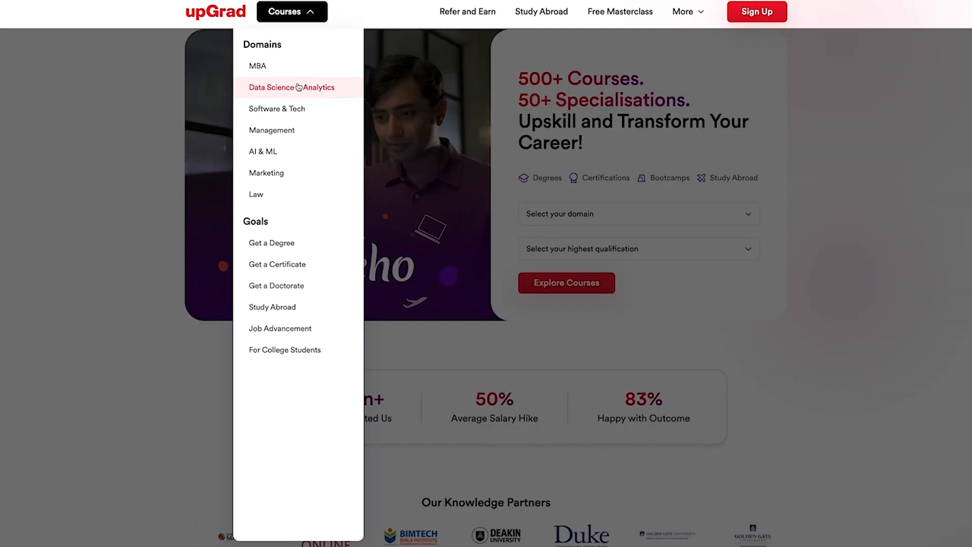
- Switch to the upGrad website and browse its full list of Data Science & Analytics programs
mouse_move(299, 87)
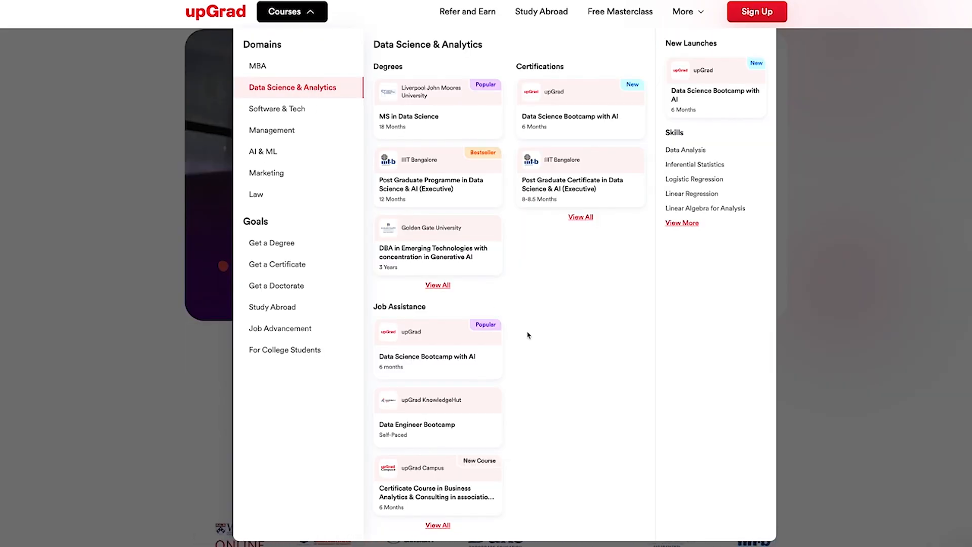
left_click(447, 286)
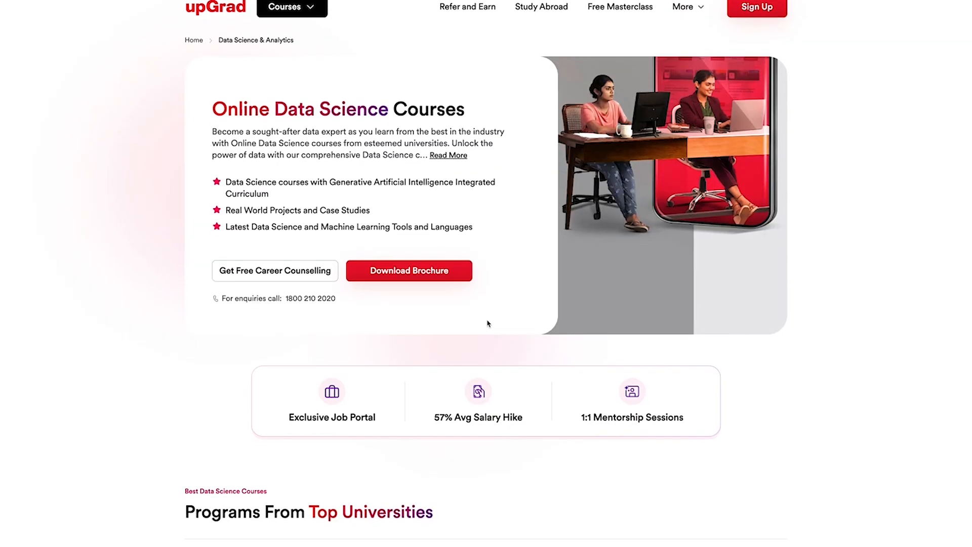
scroll(488, 321, "down", 7)
scroll(488, 322, "down", 1)
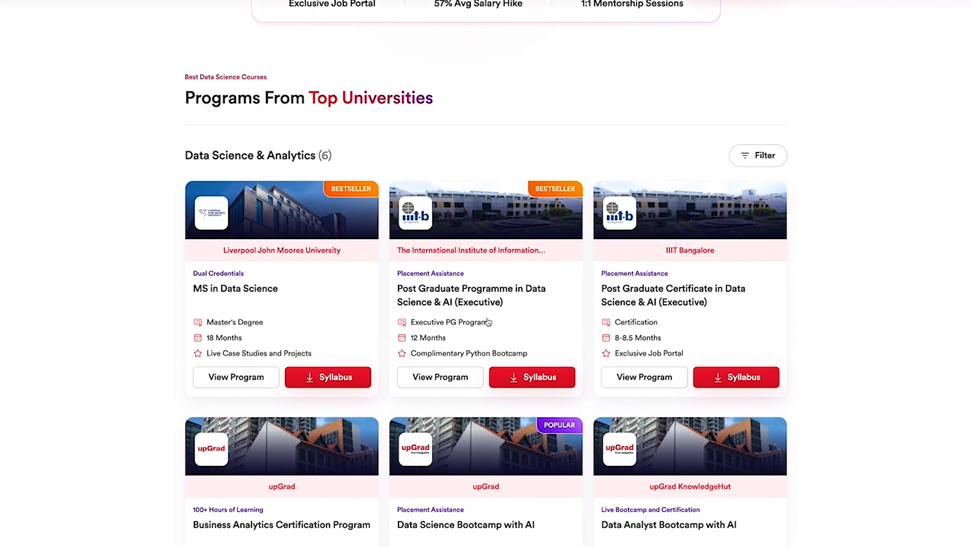
left_click(683, 344)
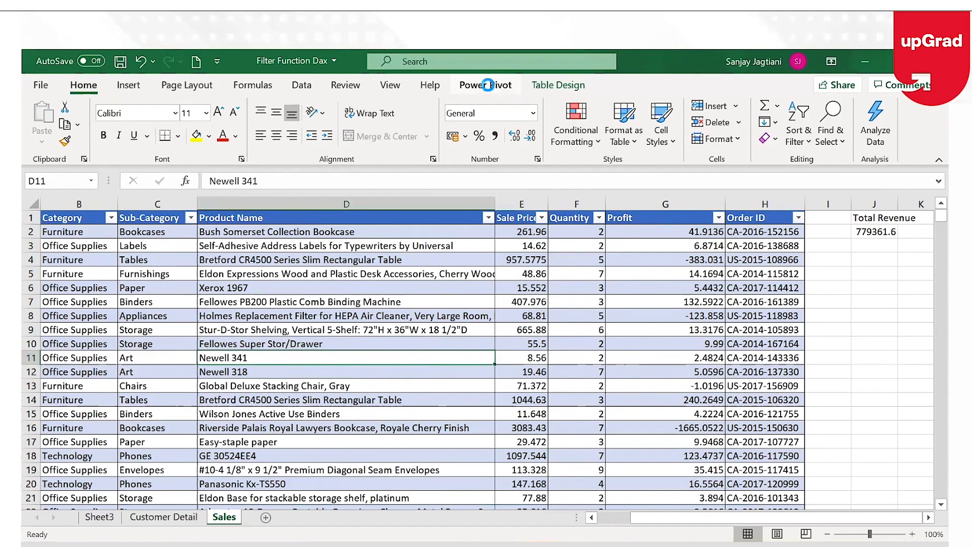
- Switch to the Power Pivot data model window and show its Sales table
left_click(487, 85)
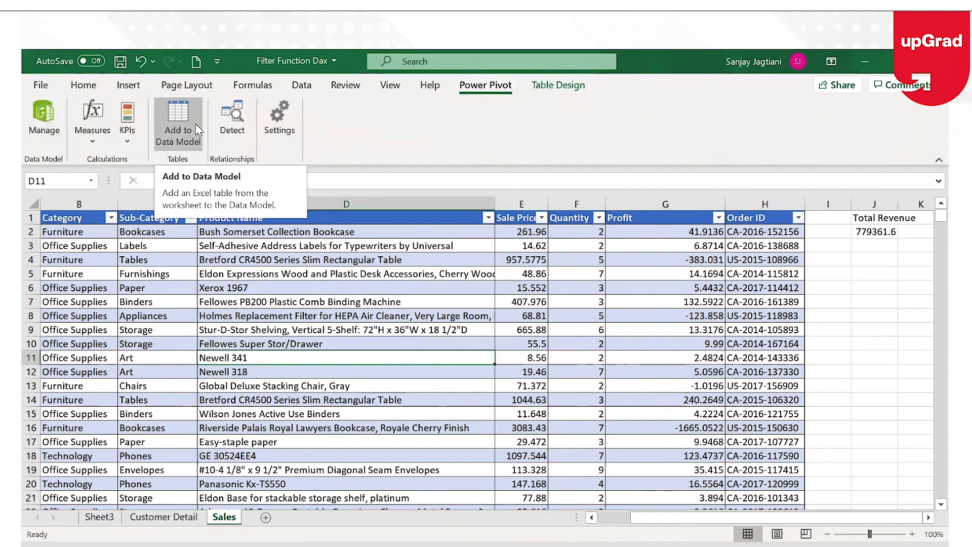
left_click(48, 133)
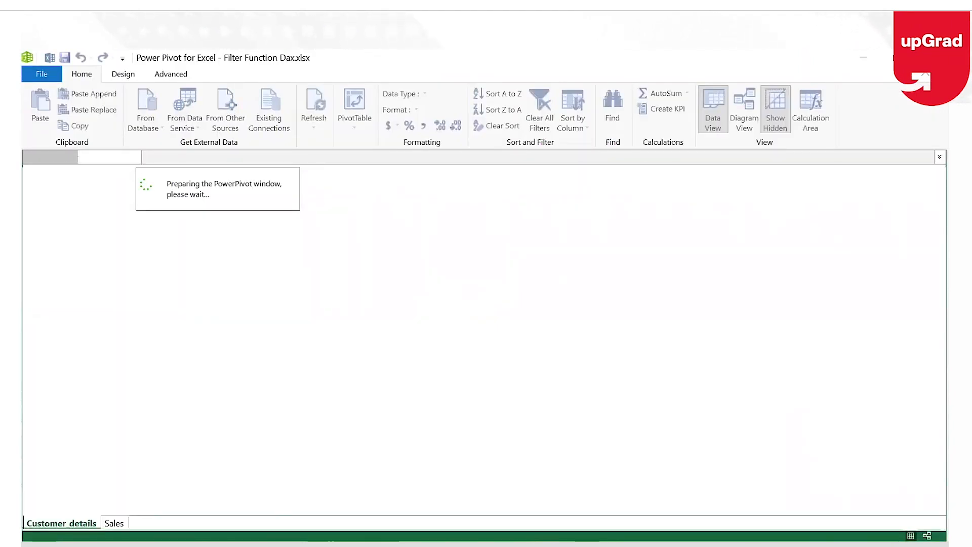
left_click(112, 521)
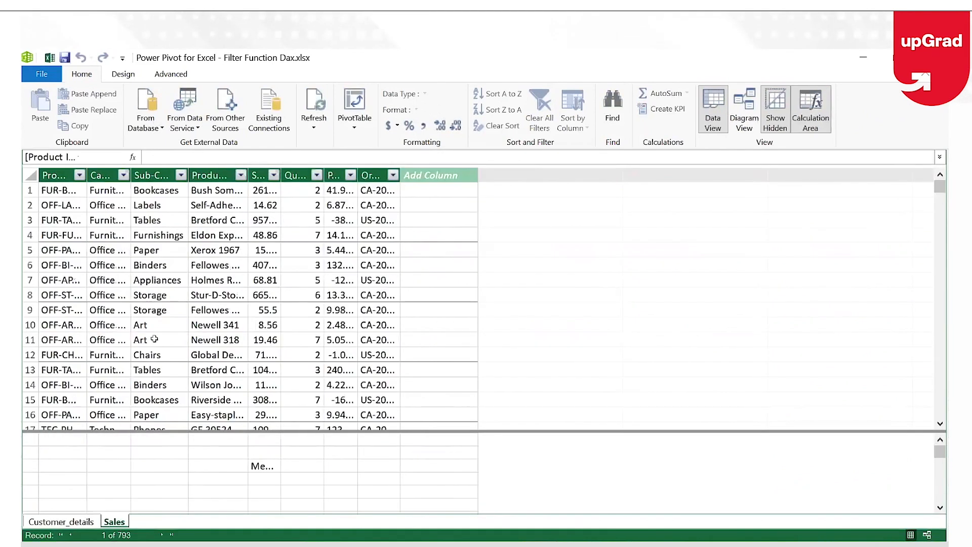
- Inspect the formula of Measure 1 and widen the Sales column so the measure's result can be read
left_click(267, 467)
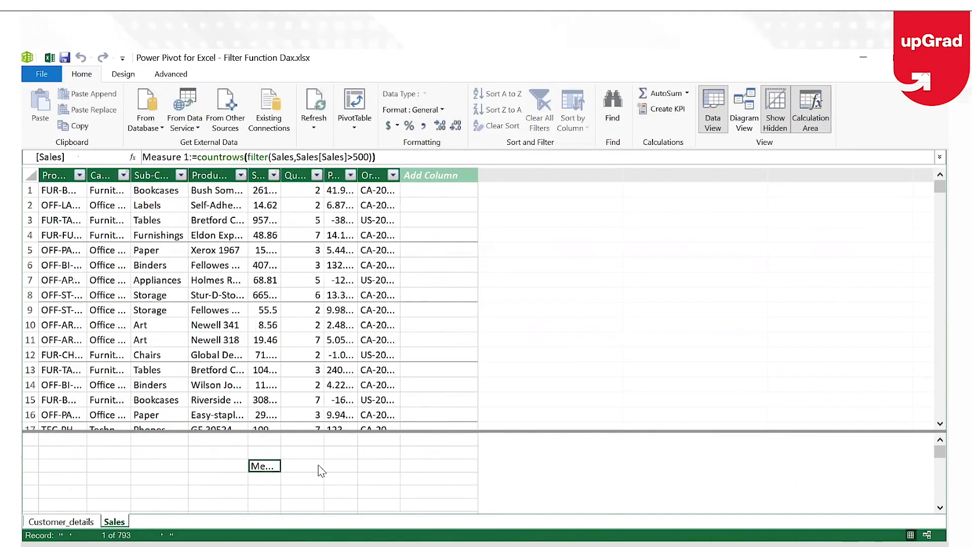
left_click(303, 466)
left_click(262, 468)
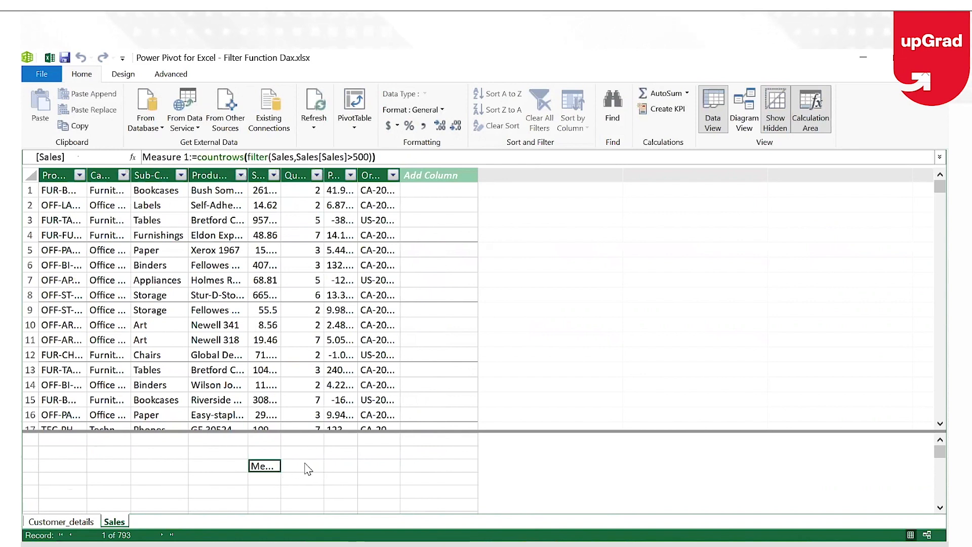
left_click(270, 480)
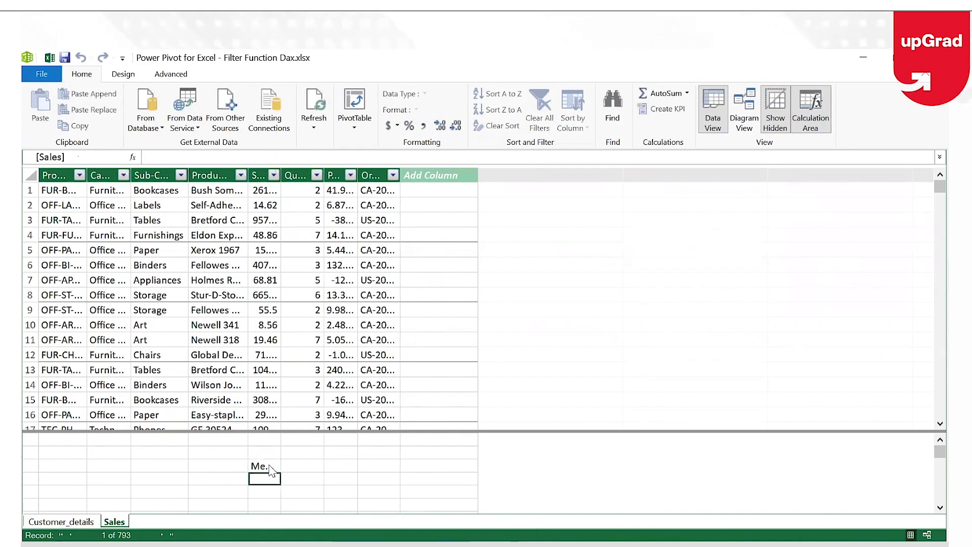
left_click(266, 466)
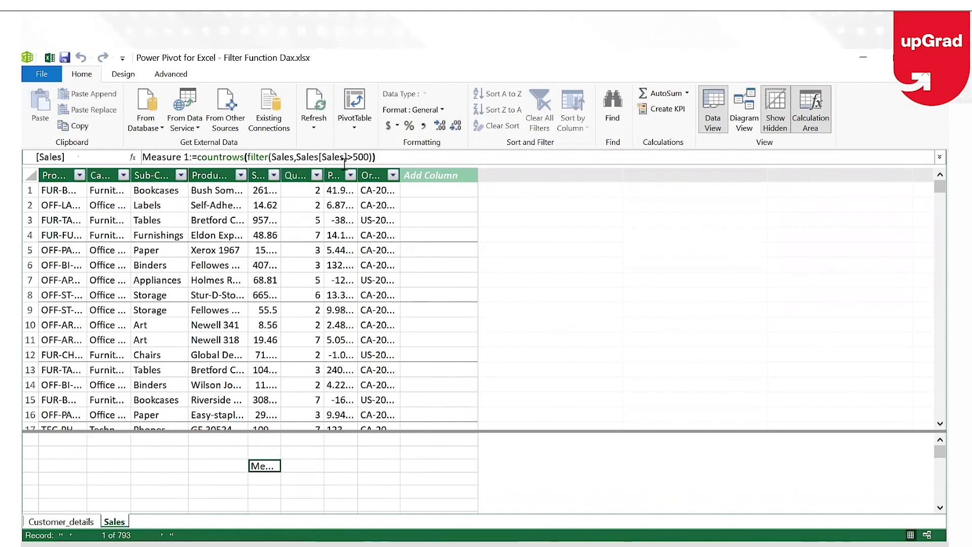
left_click_drag(281, 176, 337, 175)
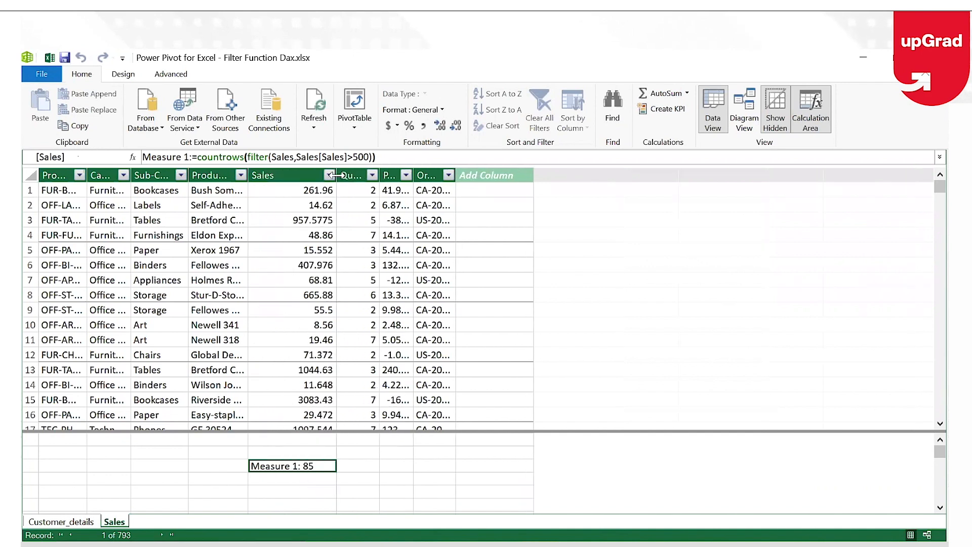
left_click(280, 480)
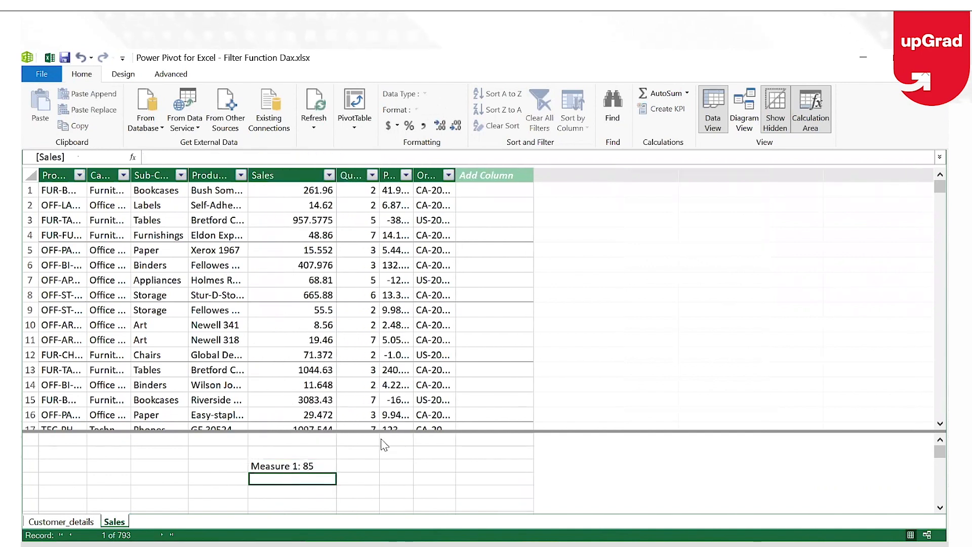
key("Up")
key("Down")
left_click(196, 157)
type("Sumx Revenue:=")
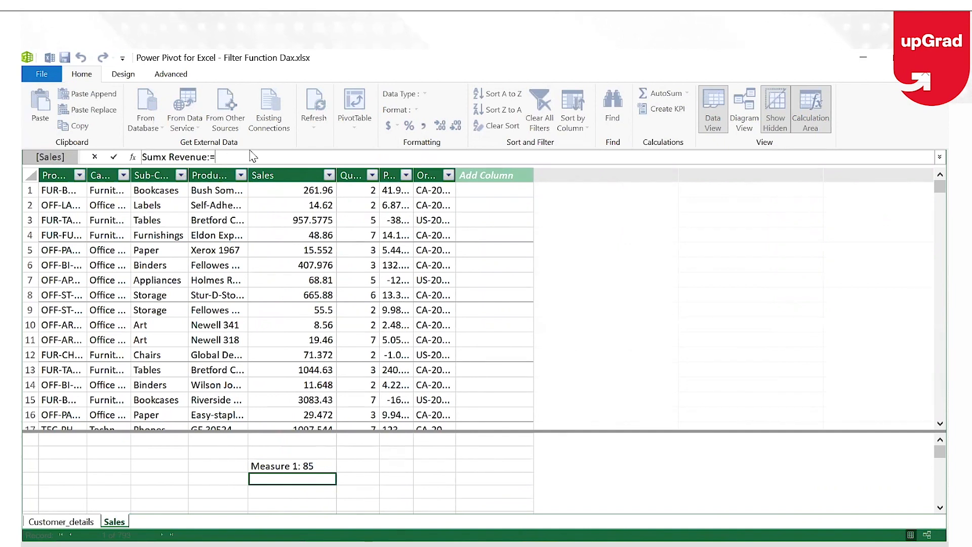
type("sumx(")
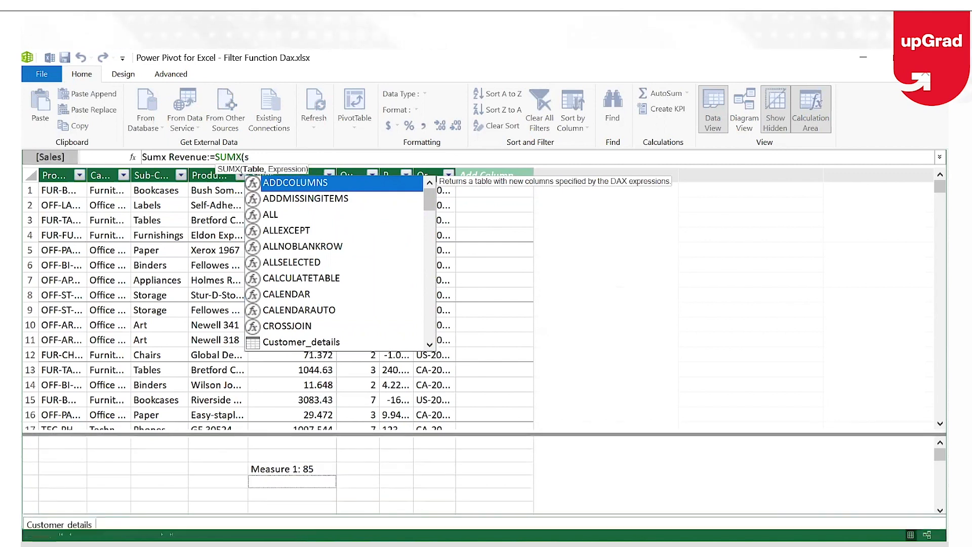
type("sale")
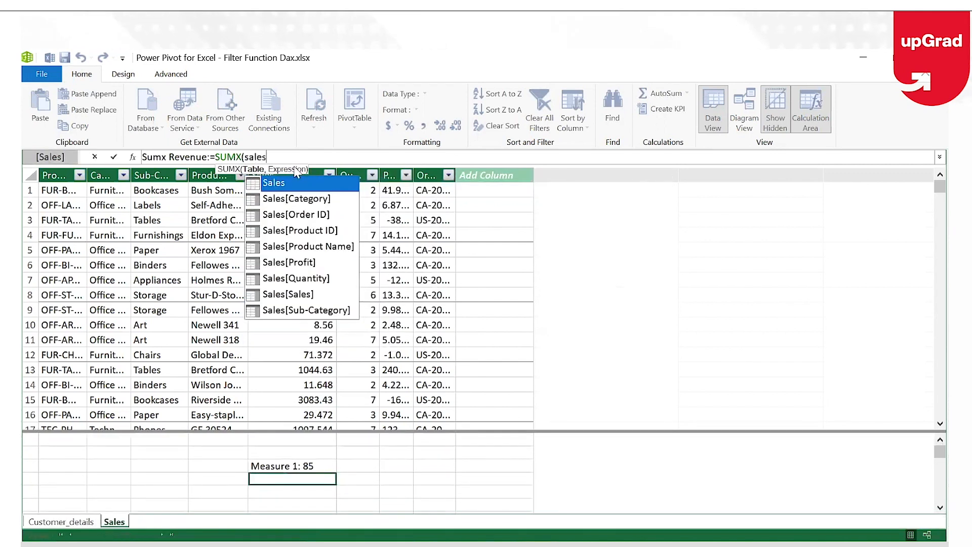
type("s")
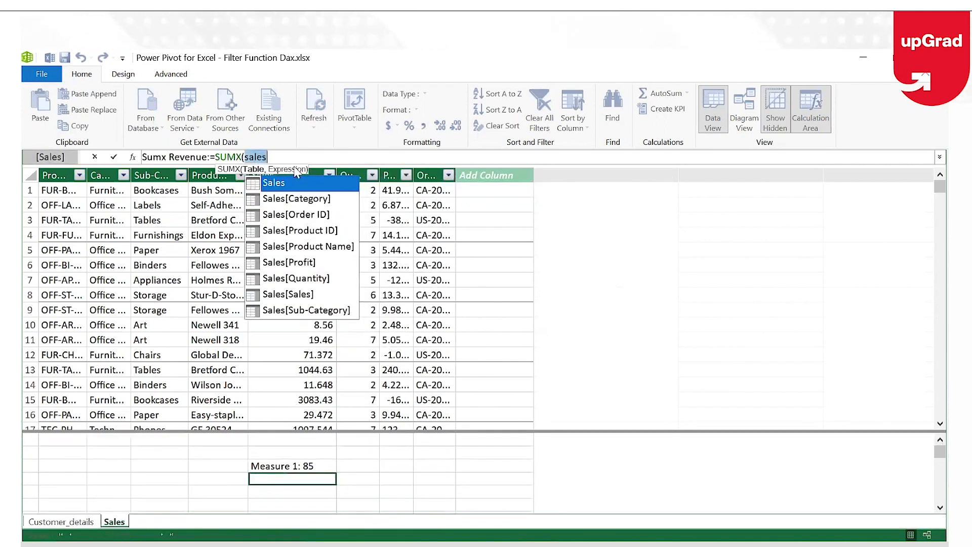
key("Tab")
type(",")
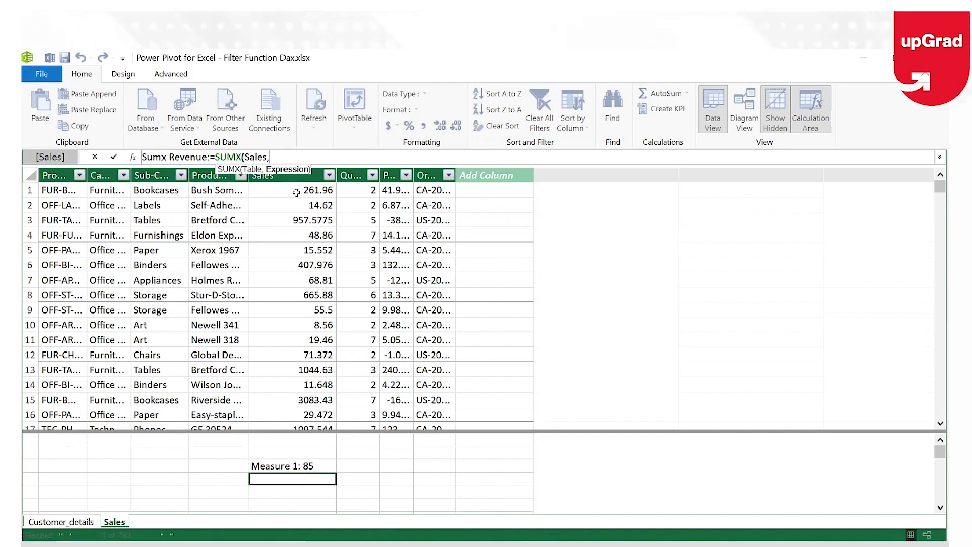
type("sales")
key("Down")
key("Down")
key("Down")
key("Down")
key("Down")
key("Down")
key("Escape")
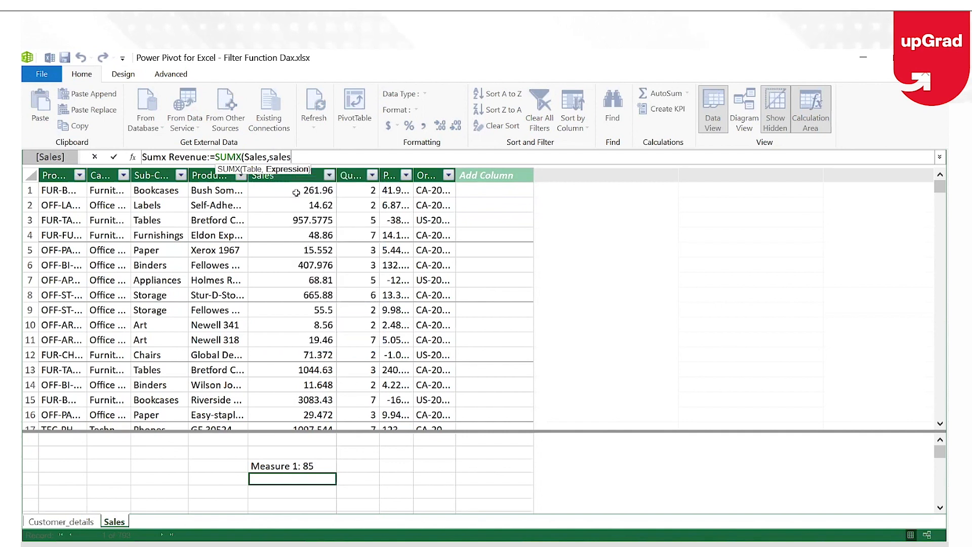
key("Escape")
- Refresh the Sales table's data in the data model and close the refresh report
left_click(229, 266)
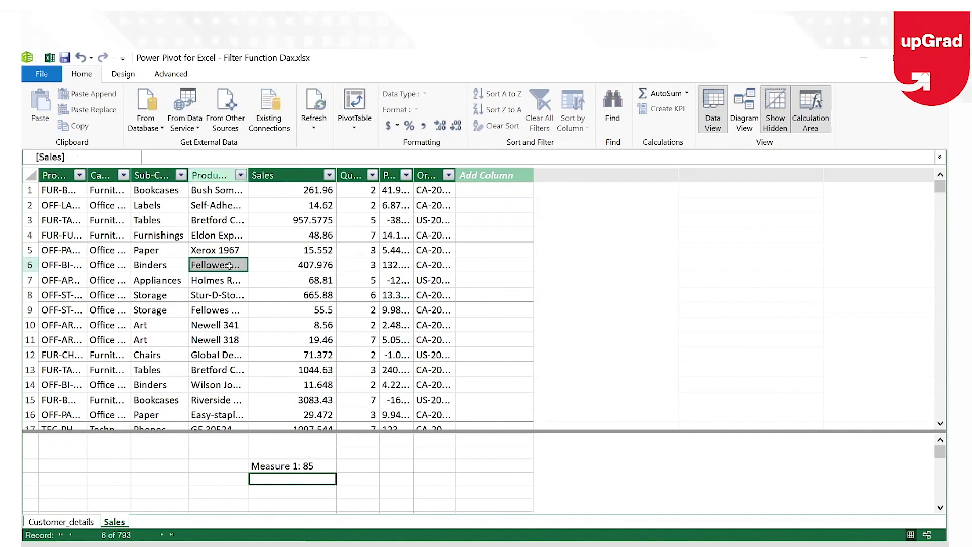
right_click(230, 266)
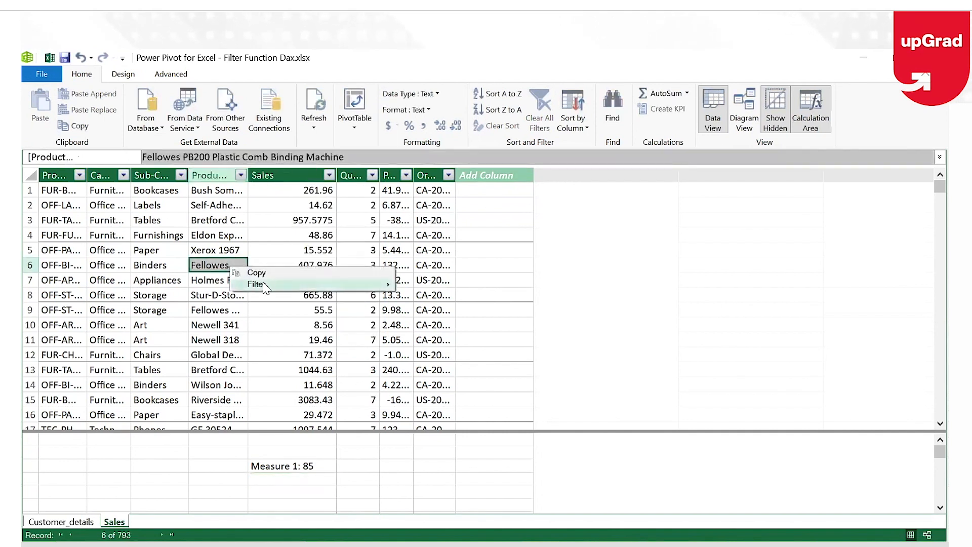
left_click(214, 221)
left_click(312, 107)
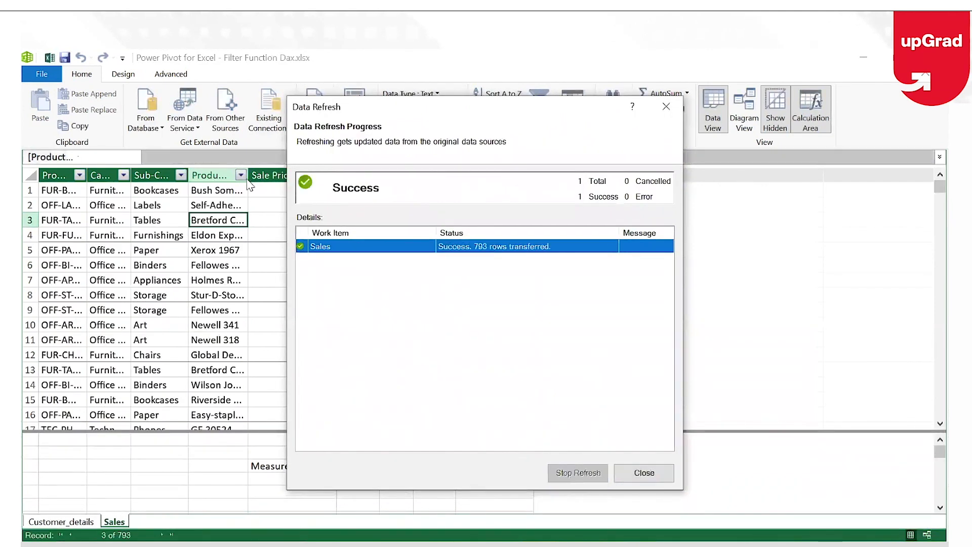
left_click(644, 472)
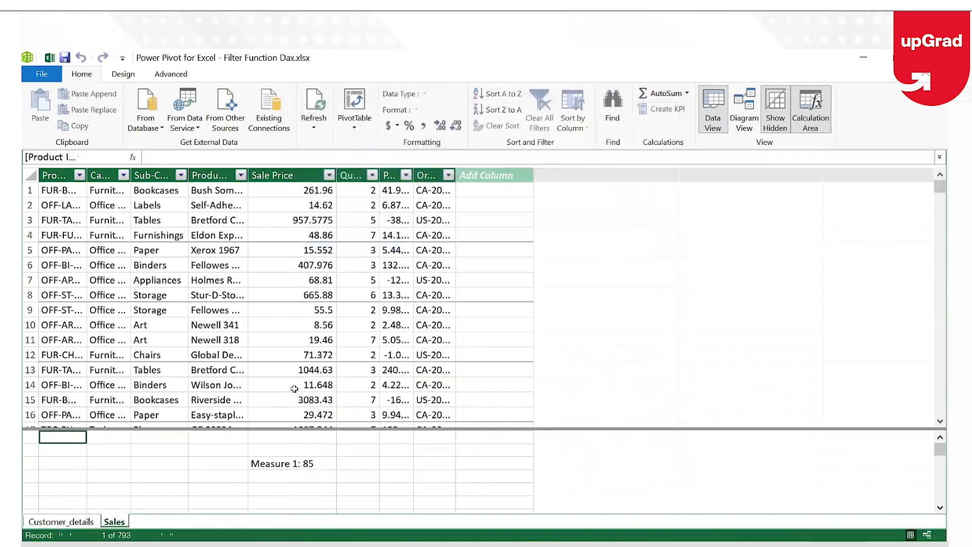
- Begin a measure named "Sumx Revenue" in the cell below Measure 1, using SUMX with Sales as its table
left_click(261, 478)
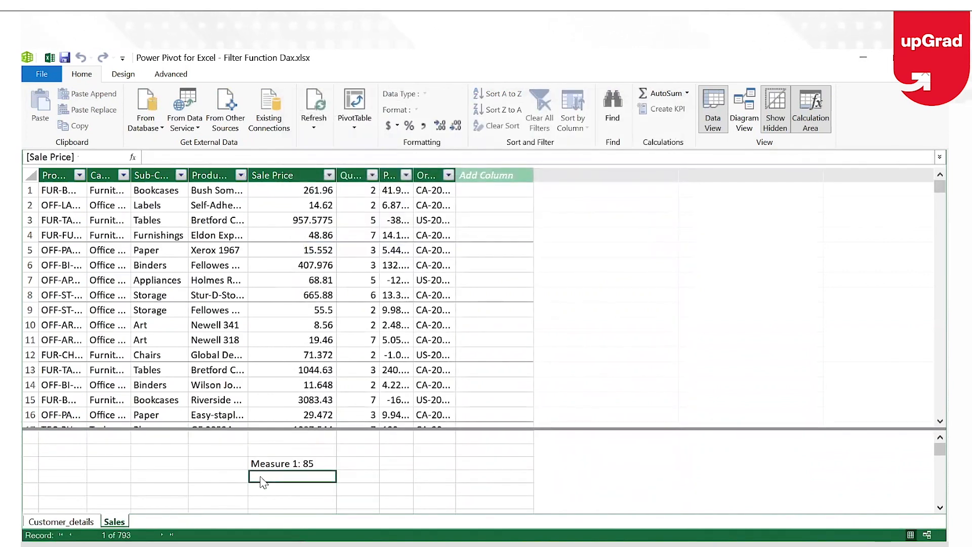
type("Sumx Revenue:=")
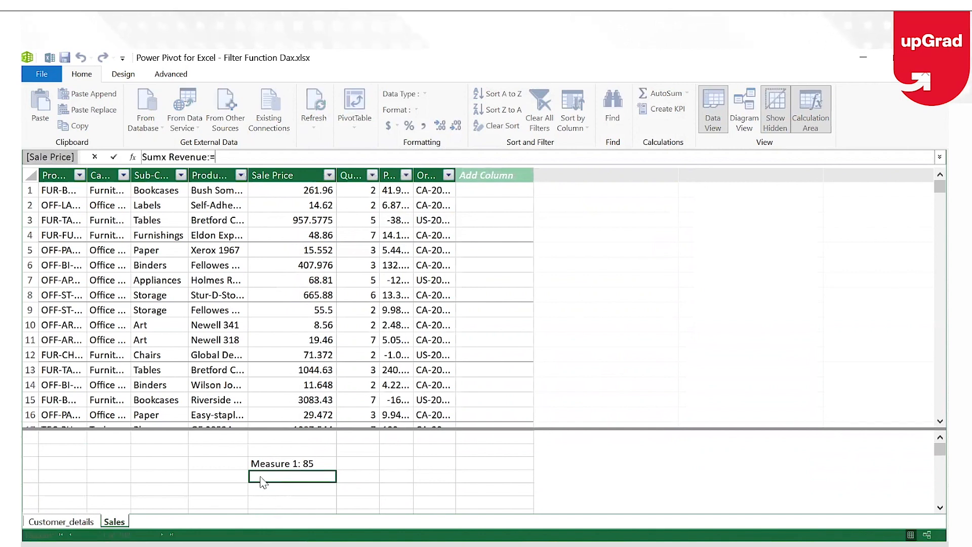
type("sumx(")
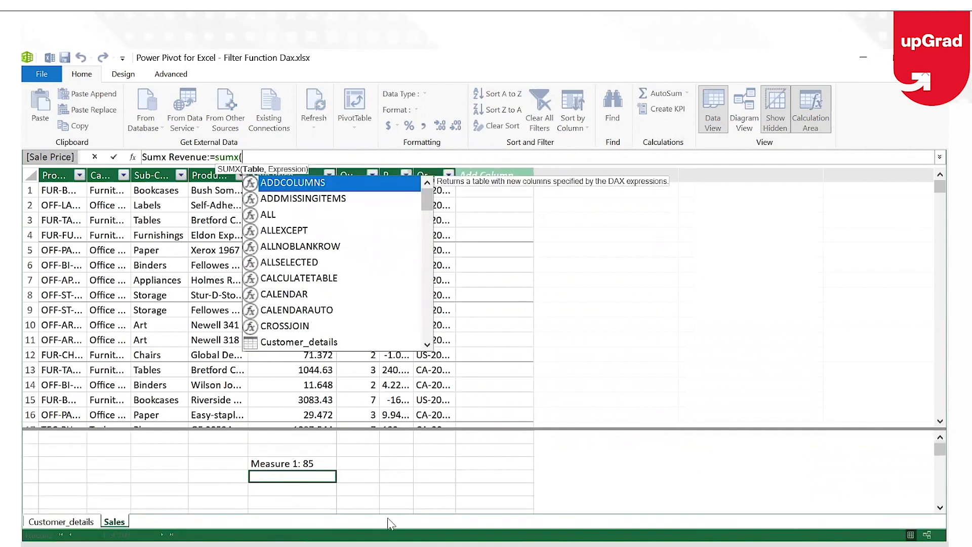
type("Sales,")
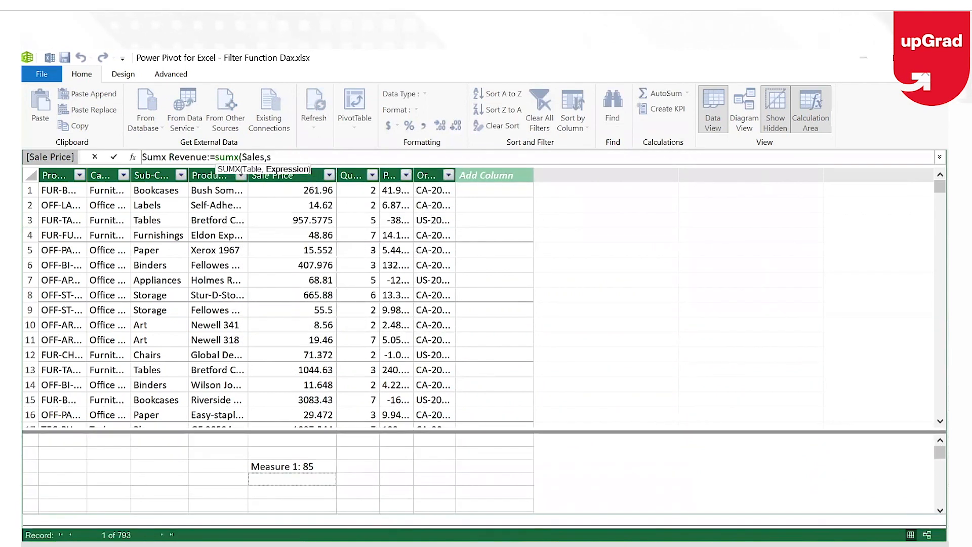
- Add the column Sales[Sale Price] as the start of the SUMX expression
type("sales")
key("Down")
key("Down")
key("Down")
key("Down")
key("Down")
key("Down")
key("Down")
key("Down")
key("Down")
key("Tab")
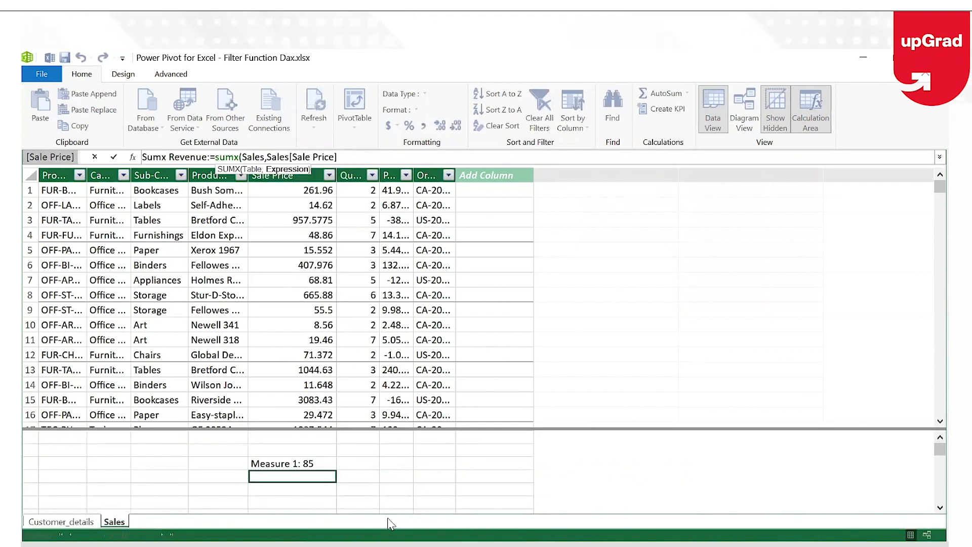
- Multiply Sales[Sale Price] by Sales[Quantity] in the SUMX expression and complete the measure
type("*")
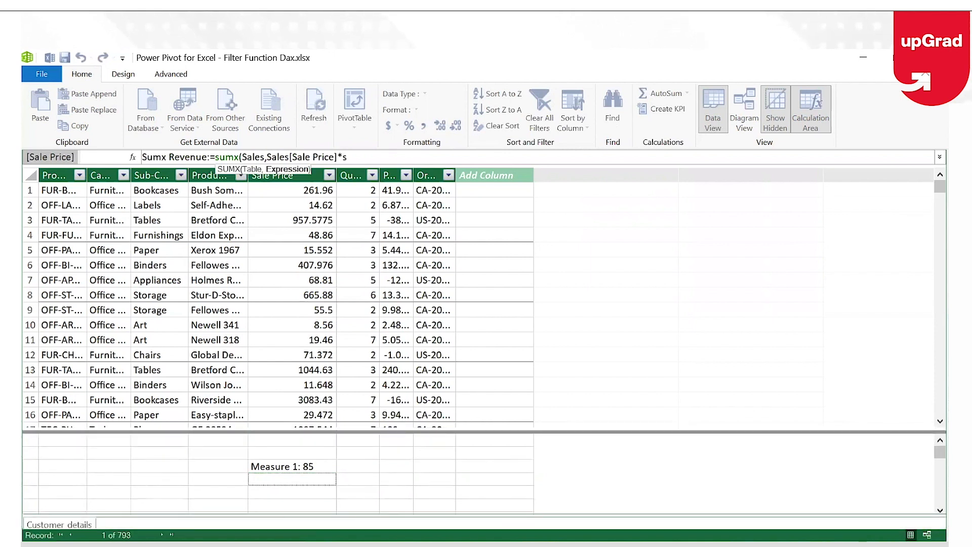
type("sales")
key("Down")
key("Down")
key("Down")
key("Down")
key("Down")
key("Down")
key("Down")
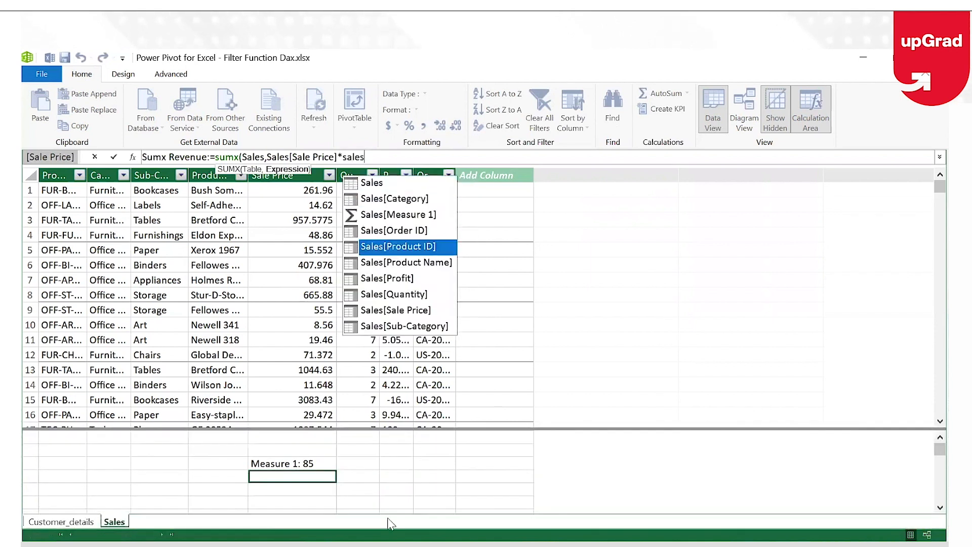
key("Tab")
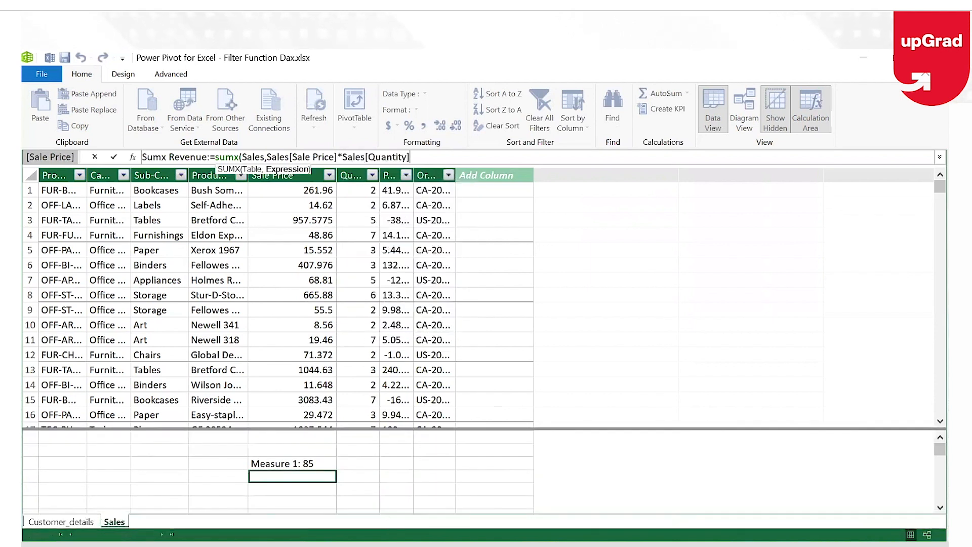
type(")")
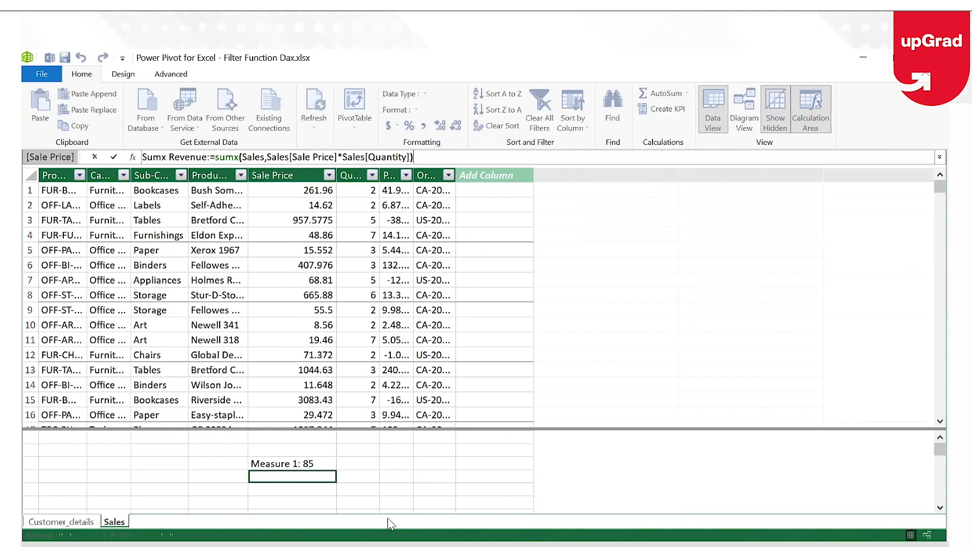
key("Return")
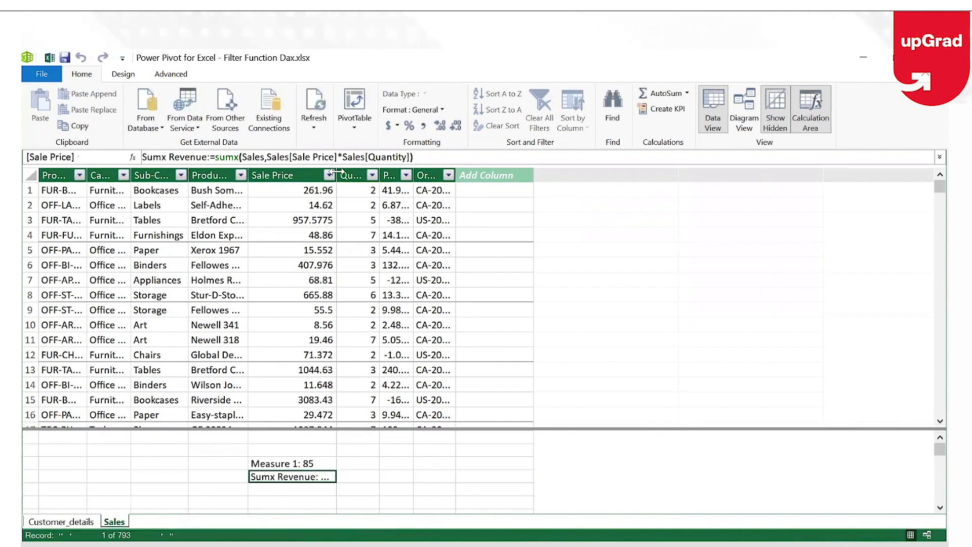
- Widen the Sale Price column to show the full Sumx Revenue result and compare it with the worksheet's SUMPRODUCT total in J2
left_click_drag(337, 175, 389, 176)
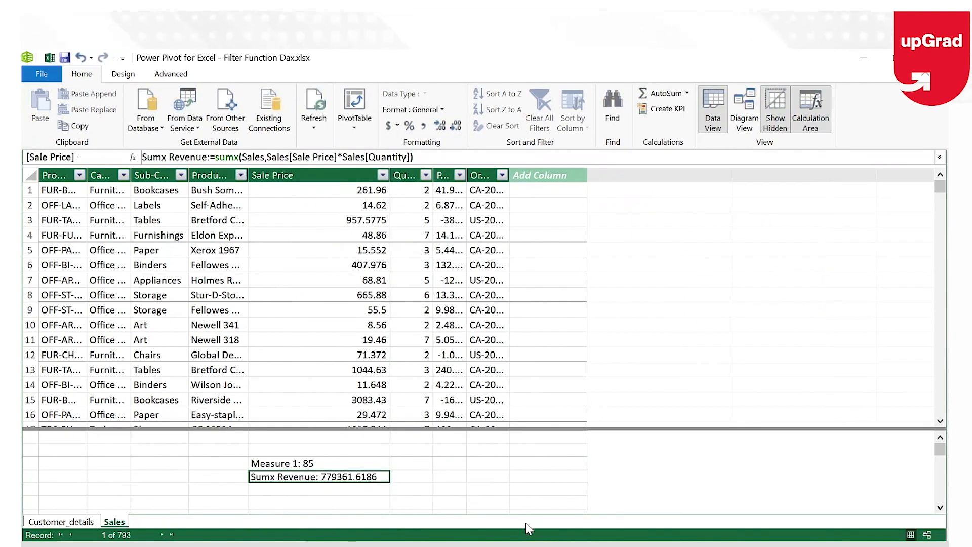
key("alt+Tab")
left_click(872, 231)
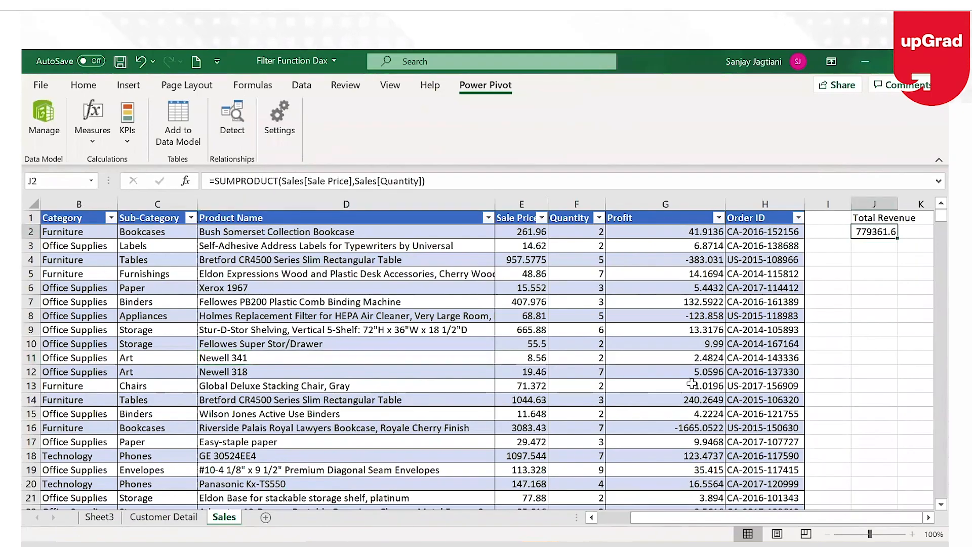
key("alt+Tab")
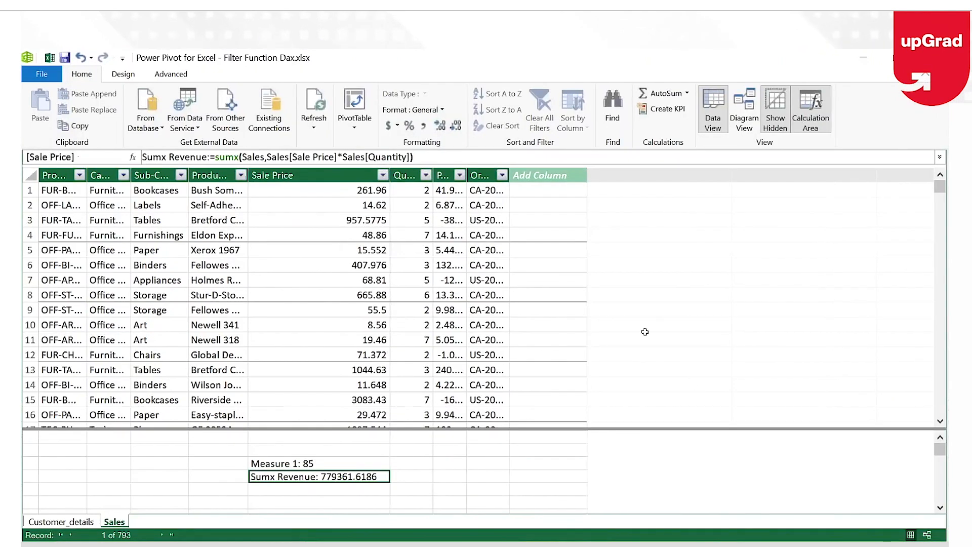
- Examine the Sale Price and Quantity pairs row by row in the first six records, and the Sumx Revenue measure beneath them
left_click(355, 190)
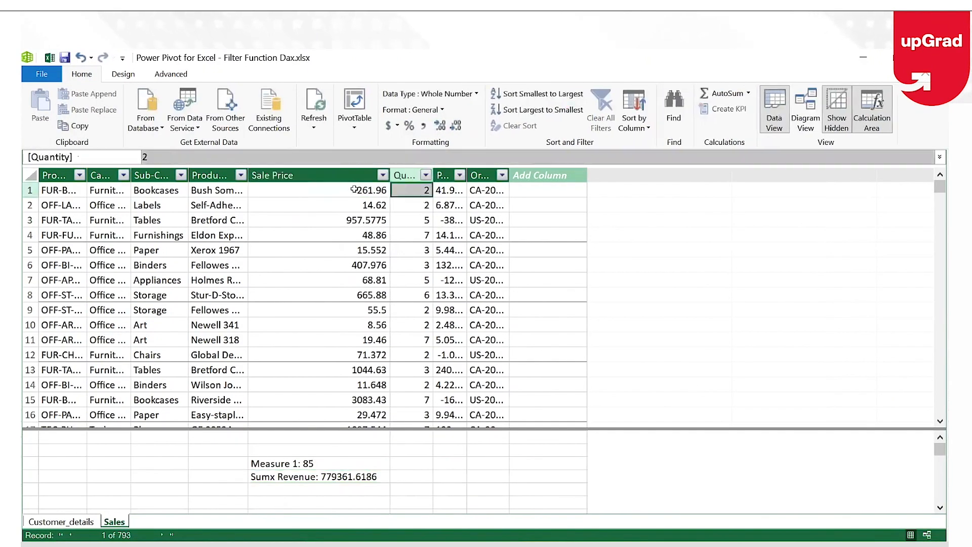
key("Down")
key("Left")
key("Right")
key("Down")
key("Left")
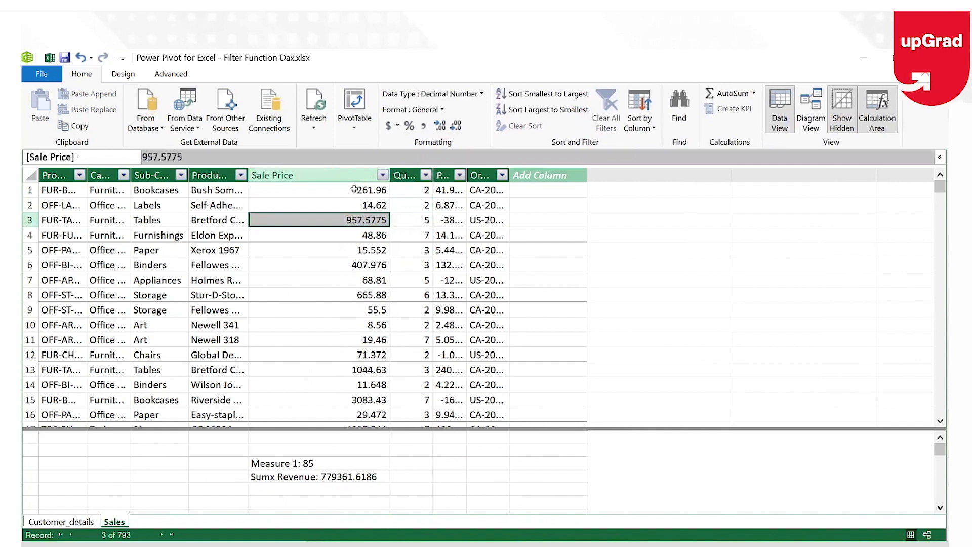
key("Right")
key("Down")
key("Left")
key("Right")
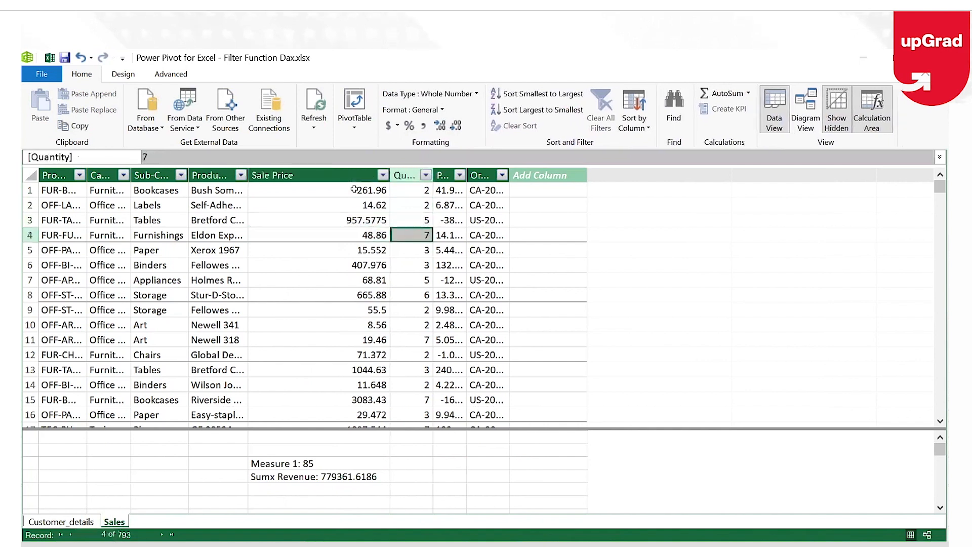
key("Left")
key("Up")
key("Up")
key("Up")
key("Right")
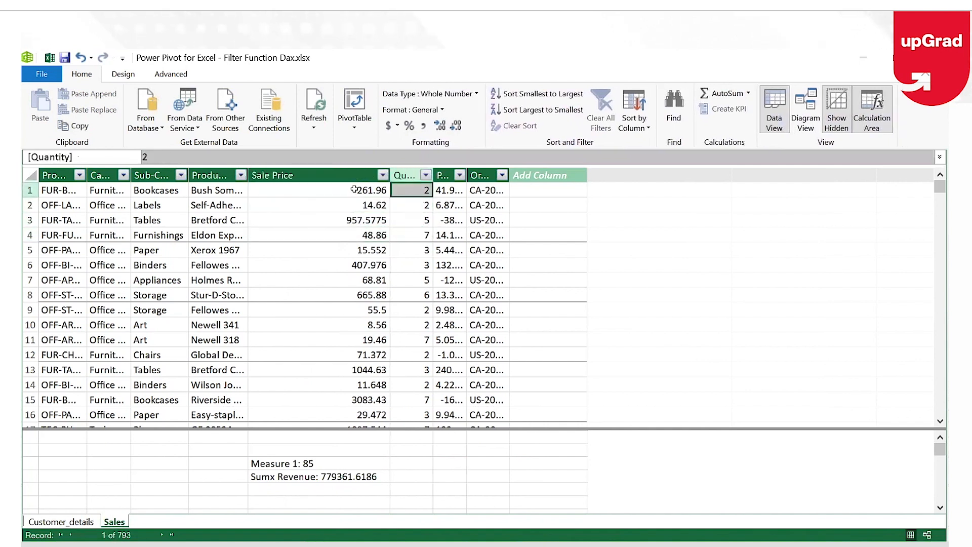
key("Left")
key("Right")
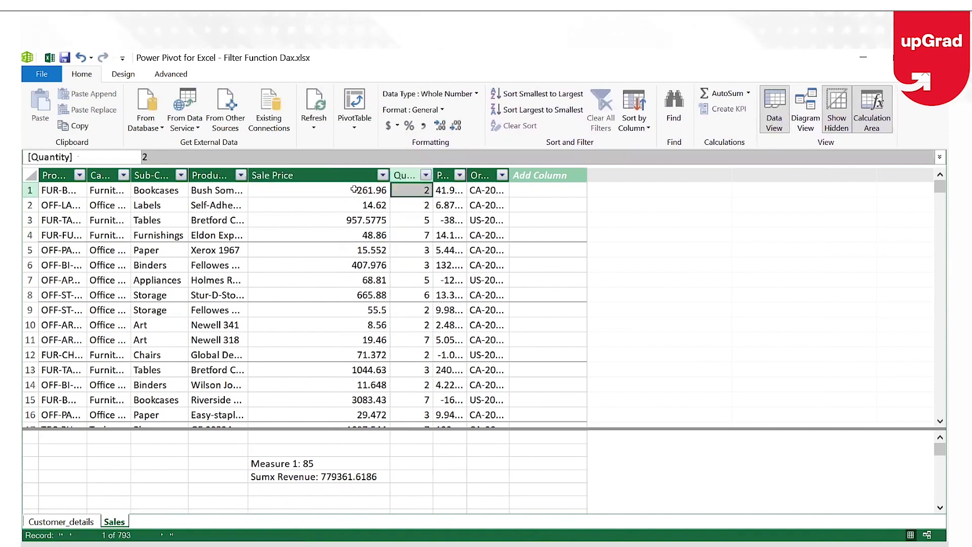
key("Down")
key("Down")
key("Down")
key("Down")
key("Down")
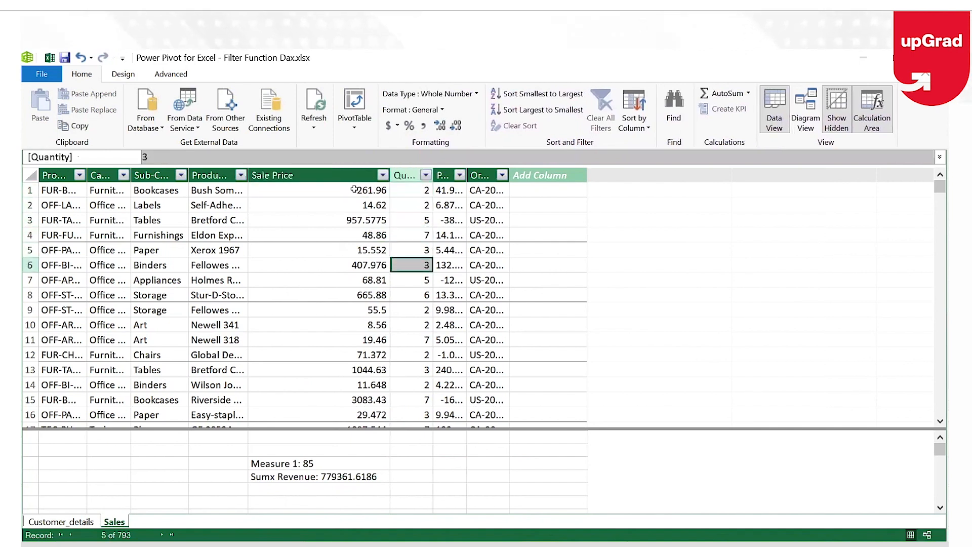
left_click(347, 480)
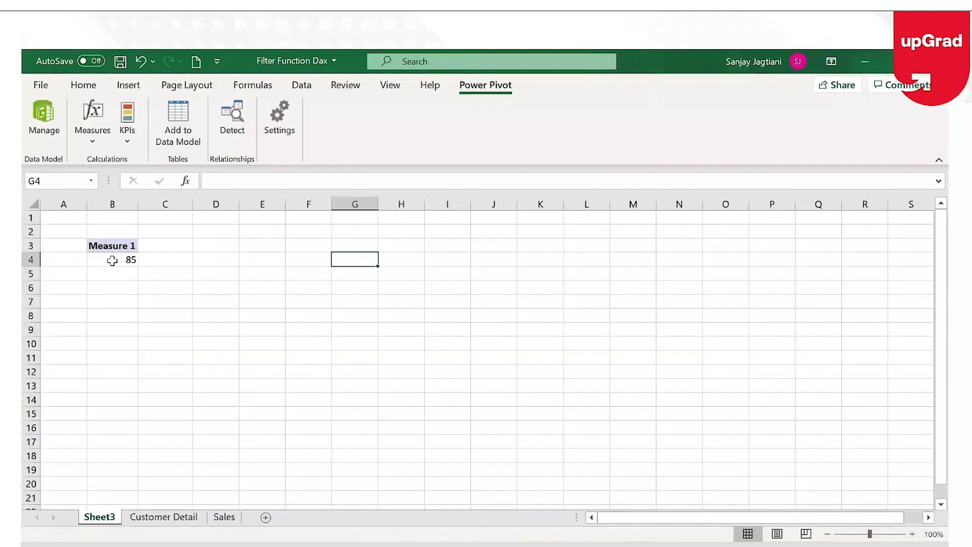
- Refresh the PivotTable containing Measure 1 on Sheet3 of the Excel workbook
left_click(112, 260)
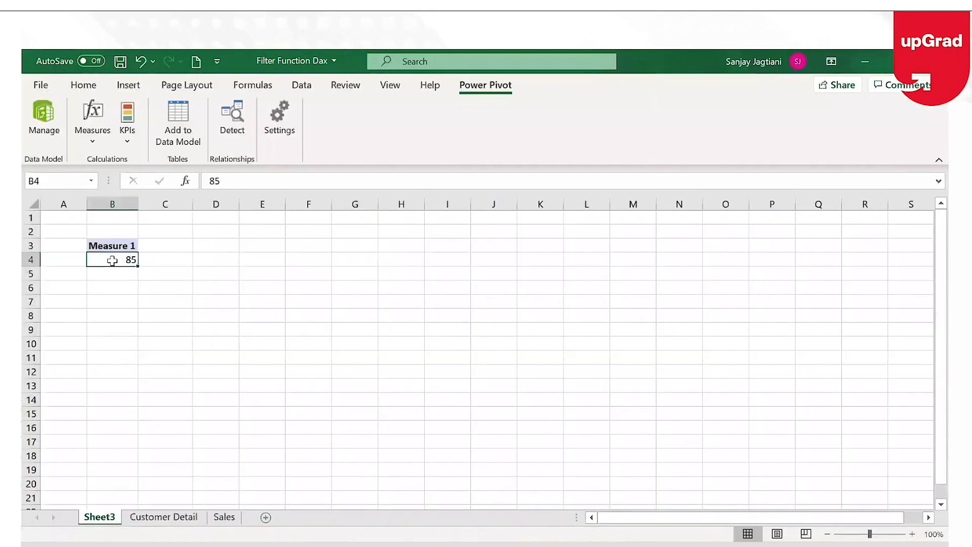
right_click(112, 260)
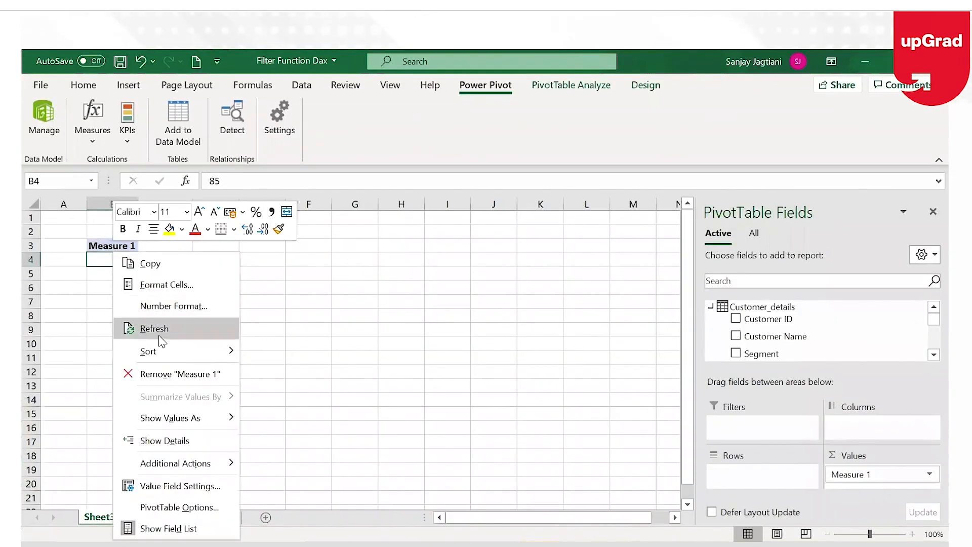
left_click(160, 335)
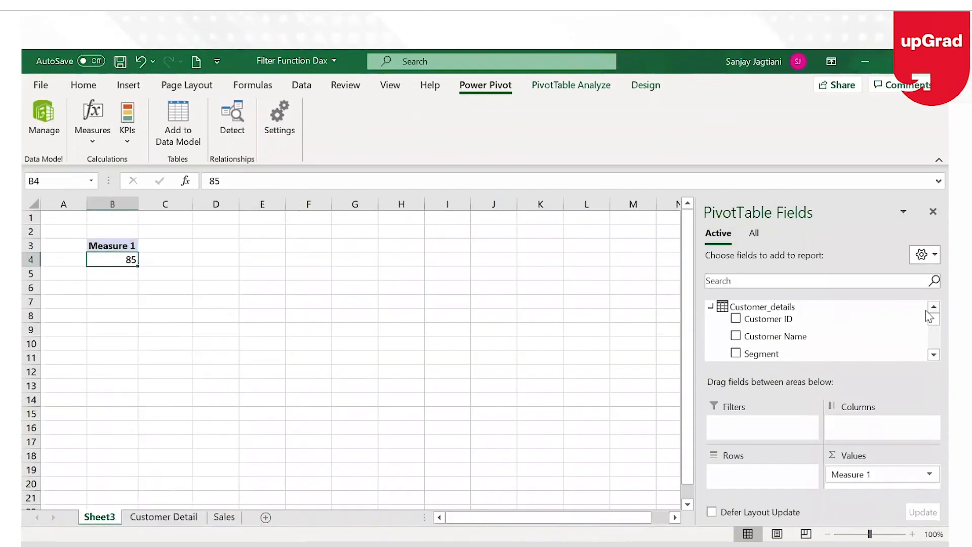
- Add the Sumx Revenue measure to the PivotTable's values beside Measure 1 and check both results
left_click_drag(930, 318, 929, 351)
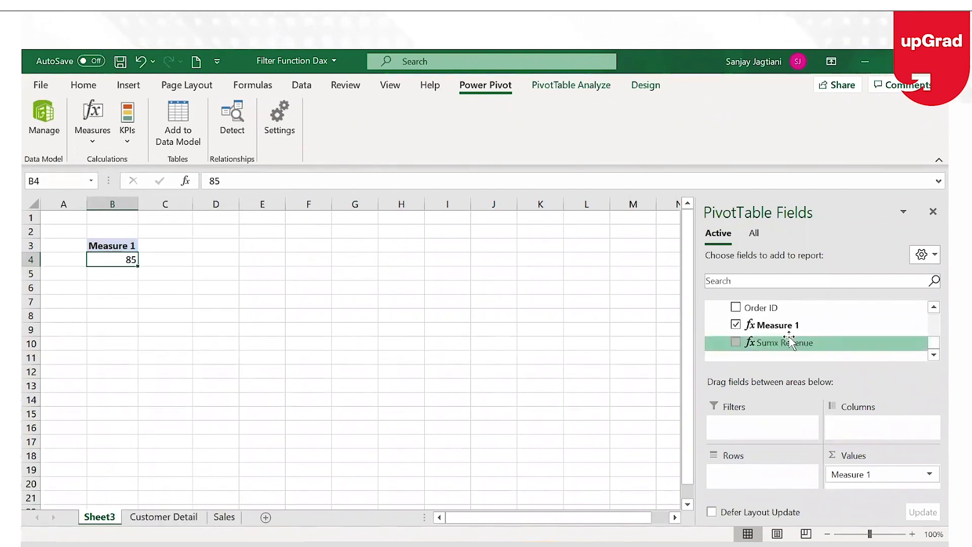
left_click_drag(788, 348, 883, 476)
left_click(172, 260)
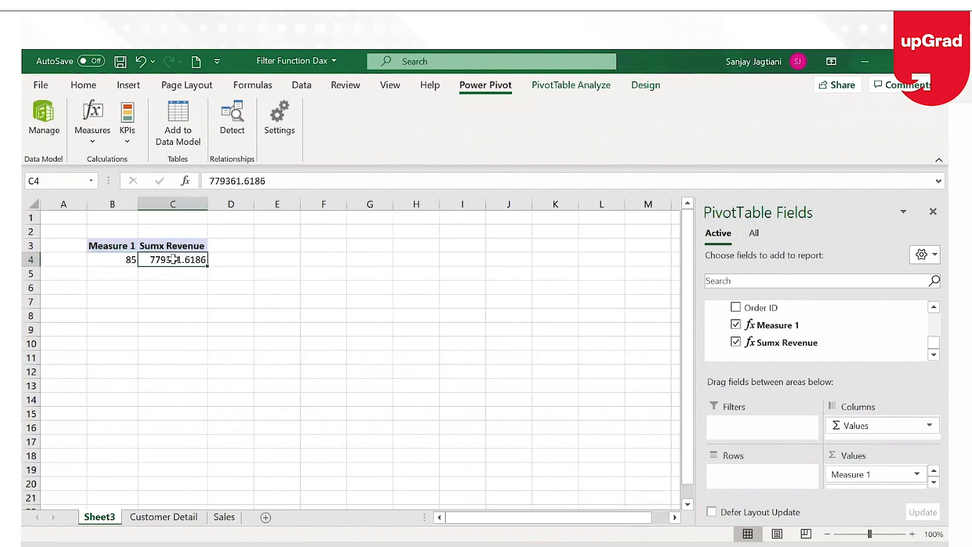
key("Left")
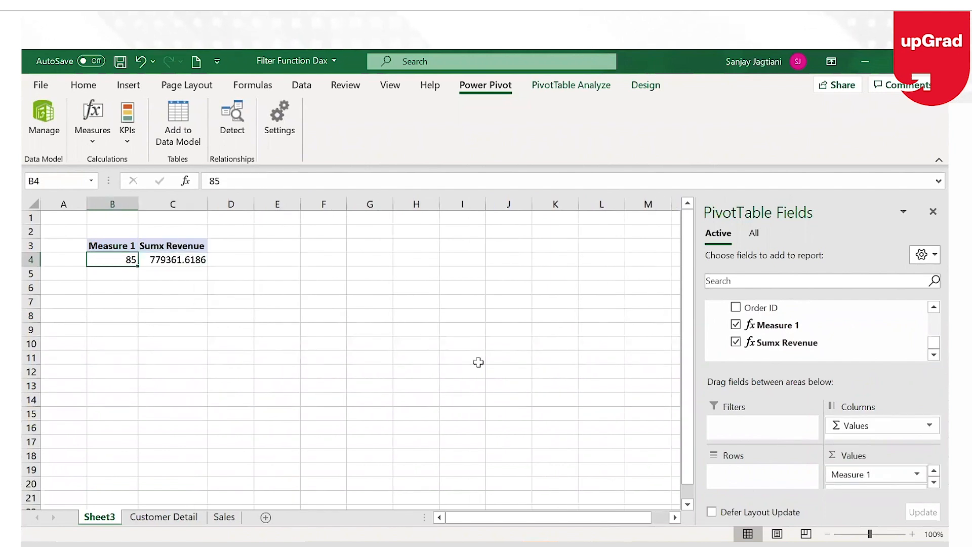
key("Right")
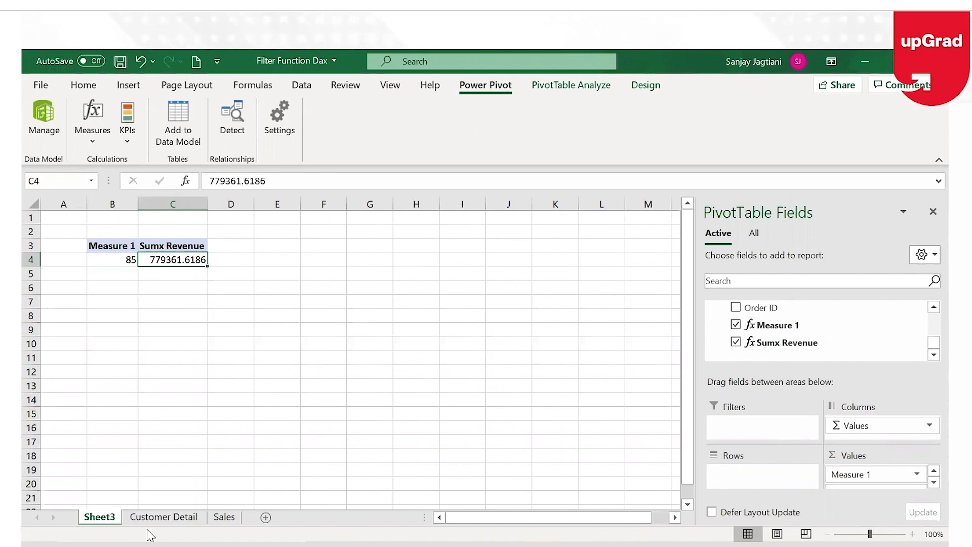
- Review the Sale Price and Quantity columns on the Sales sheet, and return to the PivotTable on Sheet3
left_click(224, 516)
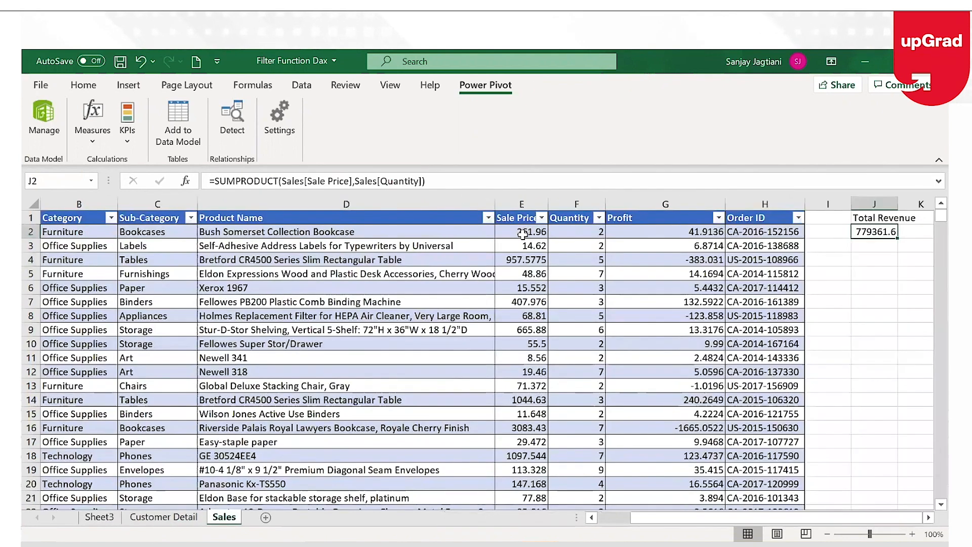
left_click(523, 231)
key("Right")
key("Down")
key("Down")
key("Down")
key("Down")
key("Down")
key("Down")
key("Down")
key("Down")
key("Down")
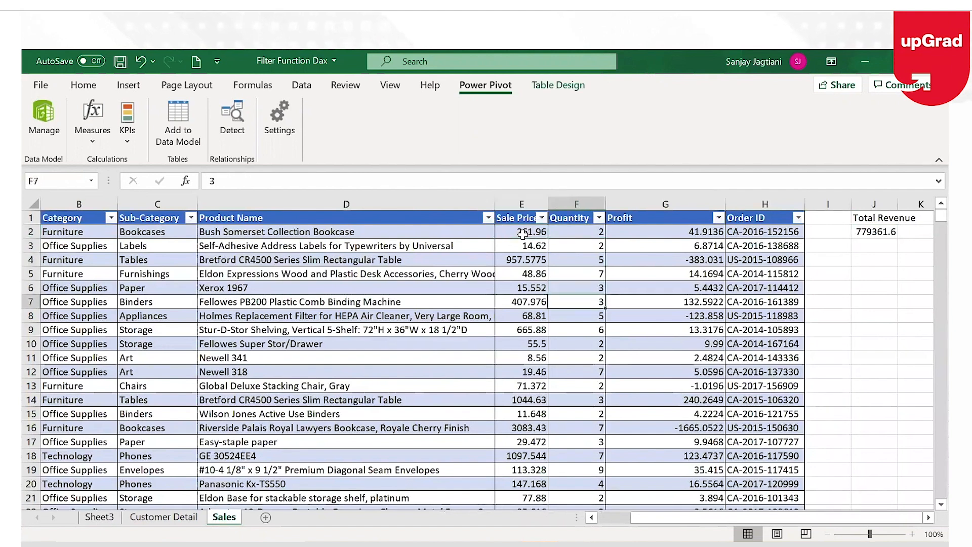
left_click(178, 521)
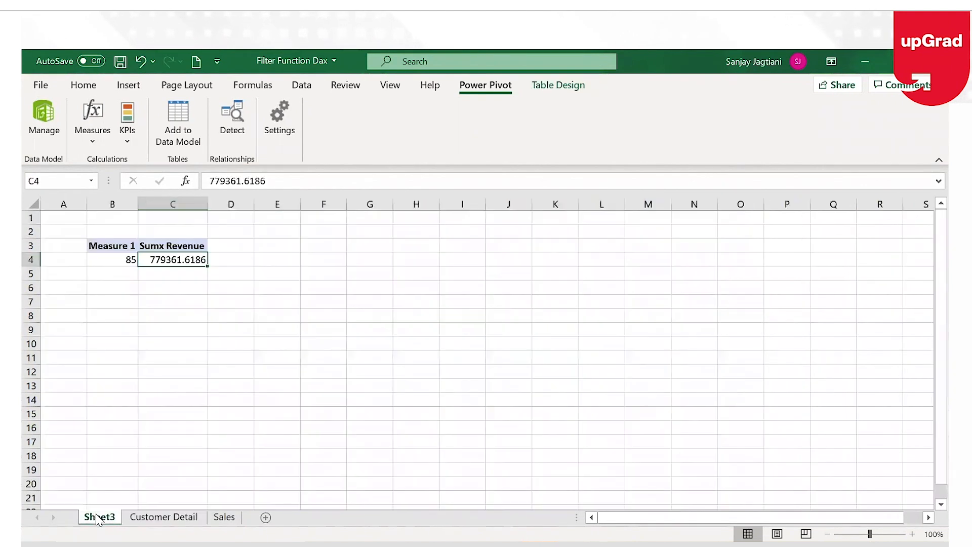
left_click(98, 517)
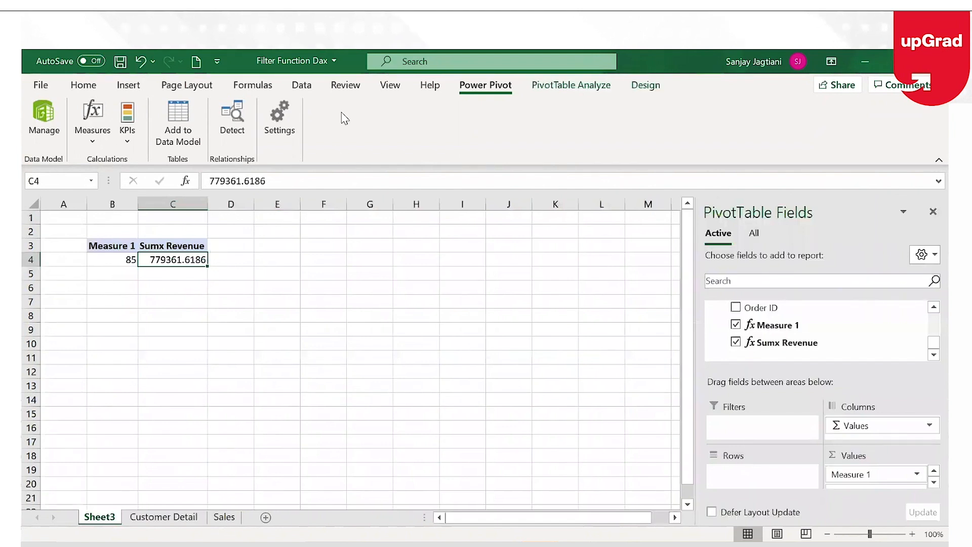
- Switch to the Power Pivot window and begin a measure named "SUM Sale Price" in the cell below Sumx Revenue
left_click(53, 133)
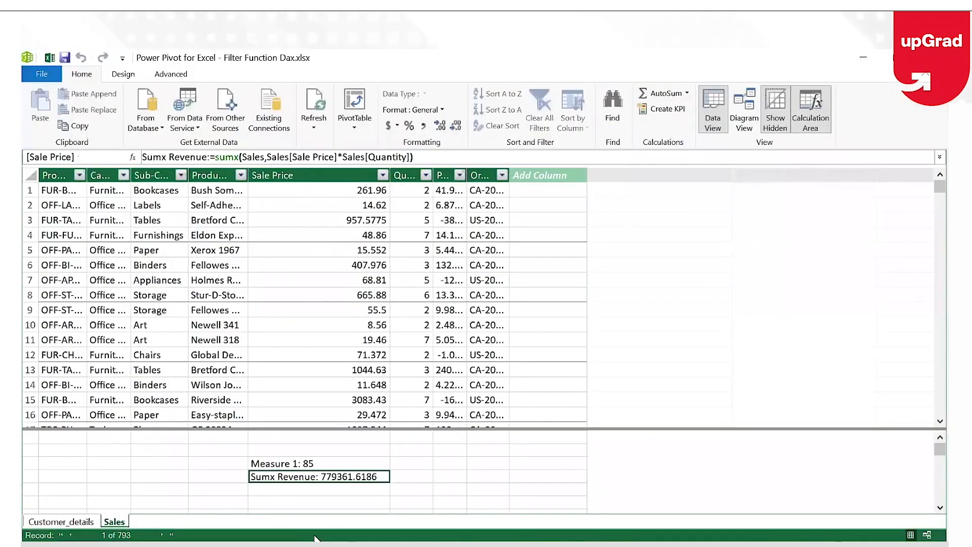
left_click(279, 489)
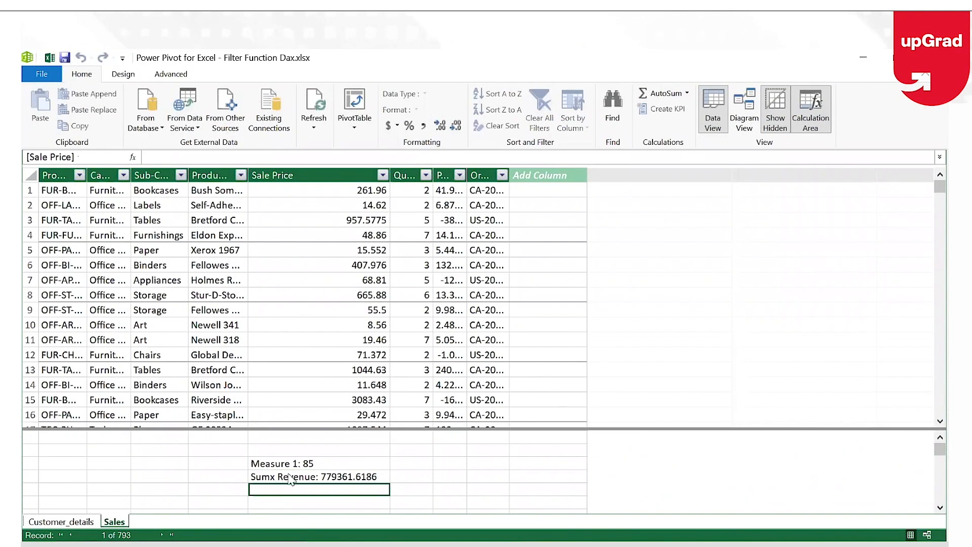
left_click(345, 478)
left_click(358, 490)
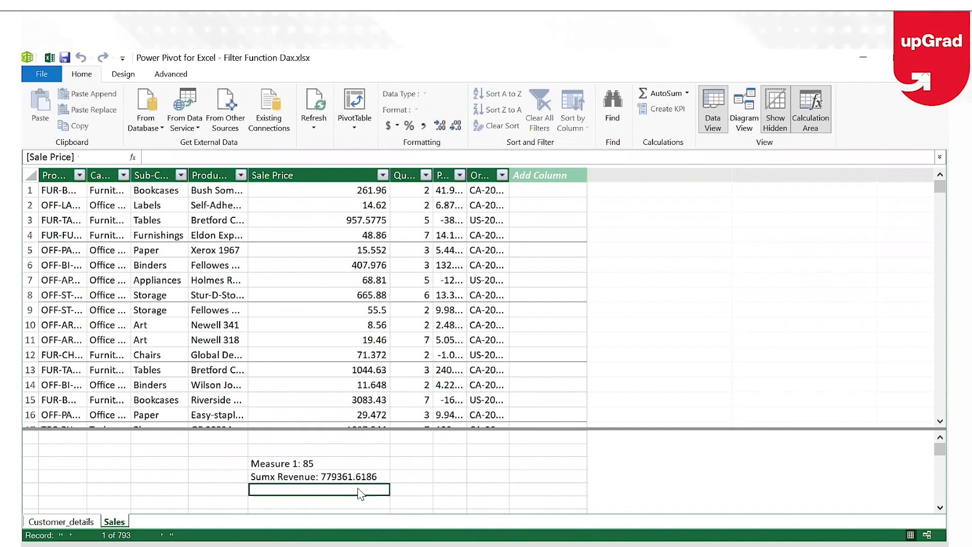
type("=")
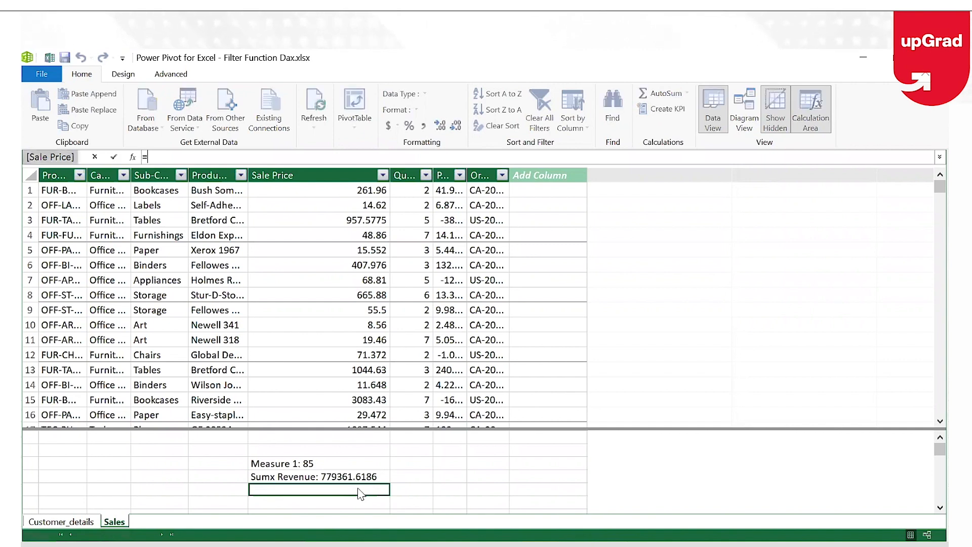
key("BackSpace")
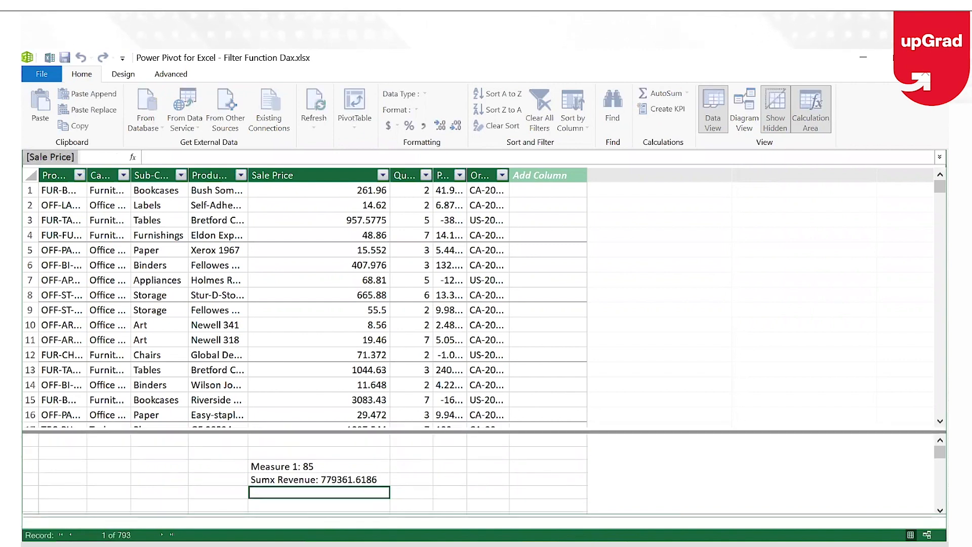
type("S")
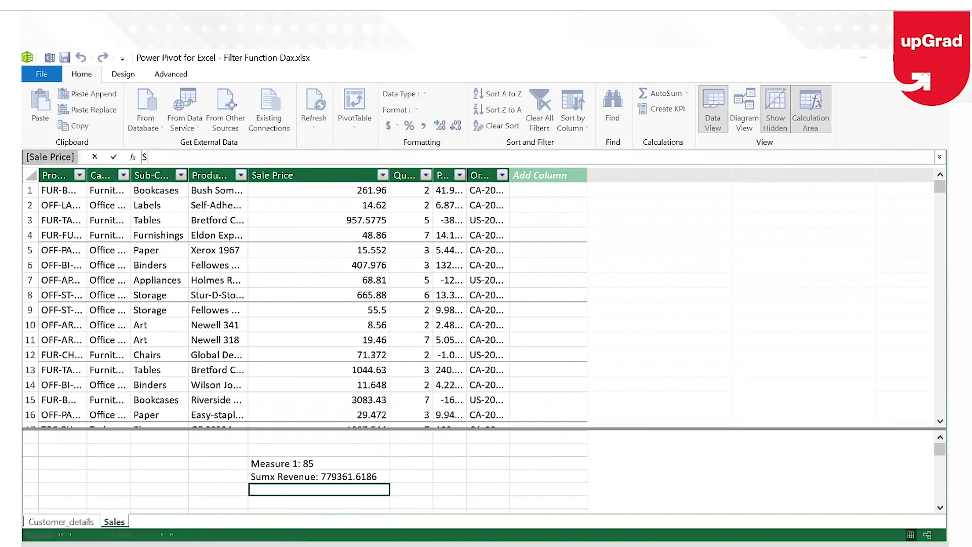
type("UM Revenue")
key("BackSpace")
key("BackSpace")
key("BackSpace")
key("BackSpace")
key("BackSpace")
key("BackSpace")
key("BackSpace")
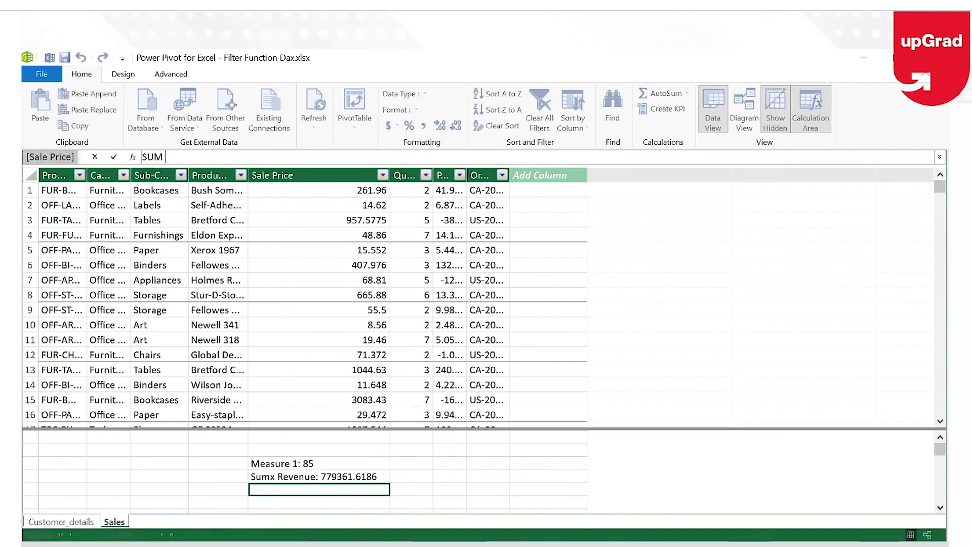
type("Sale Price")
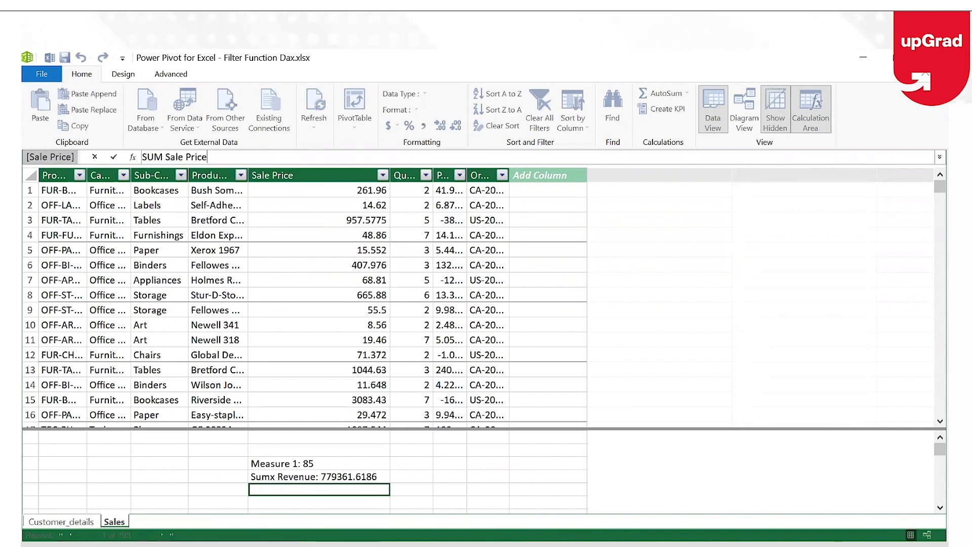
type(": =")
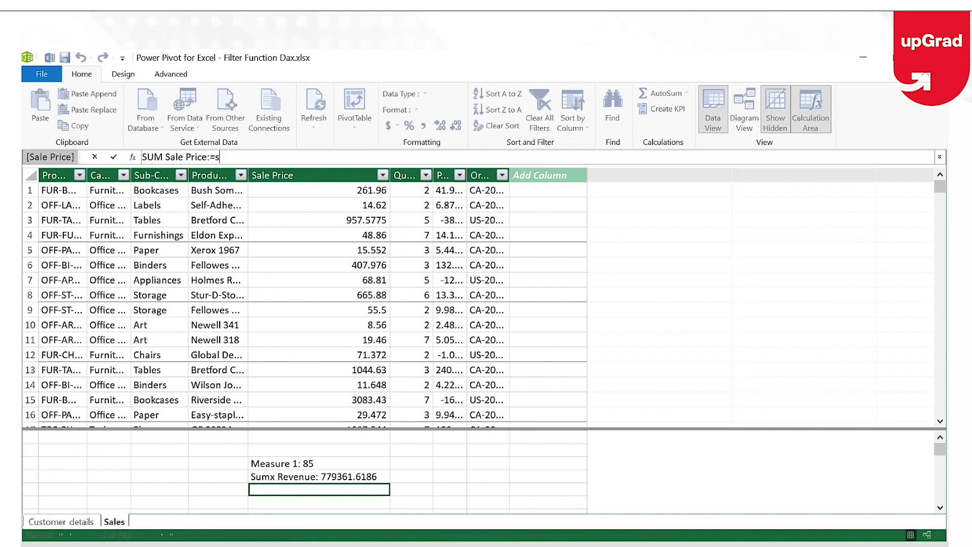
- Start the measure's formula with the SUM function and insert the Sales[Sale Price] column as its argument
type("sum(")
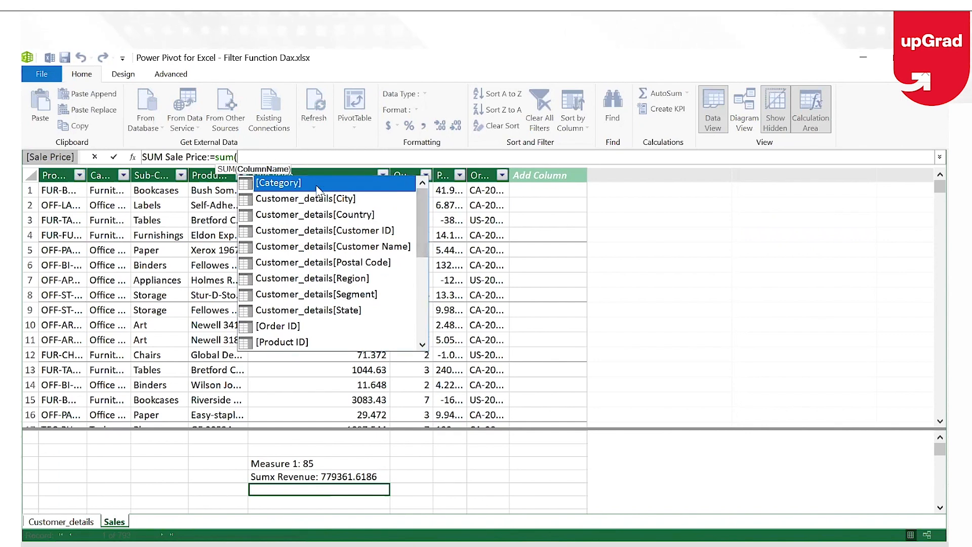
left_click_drag(424, 232, 428, 289)
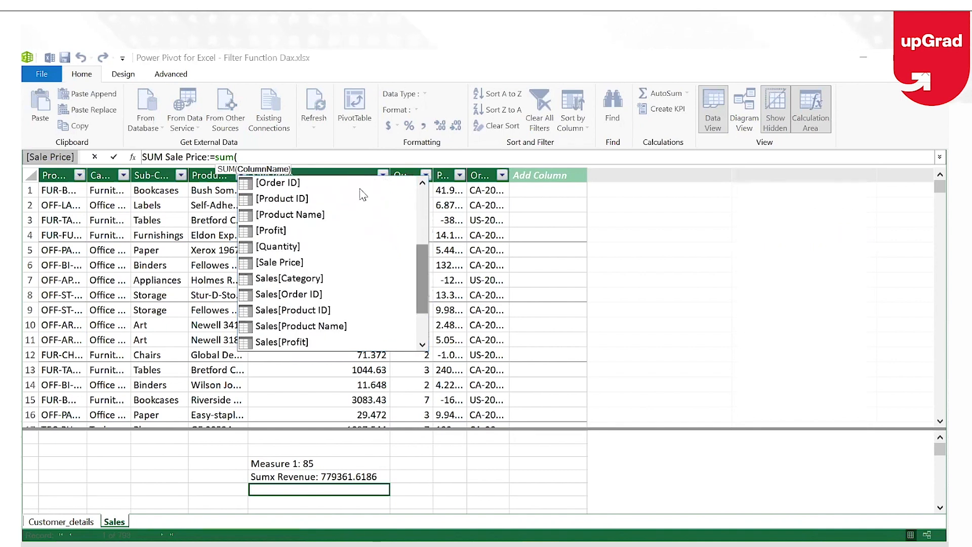
scroll(417, 262, "up", 4)
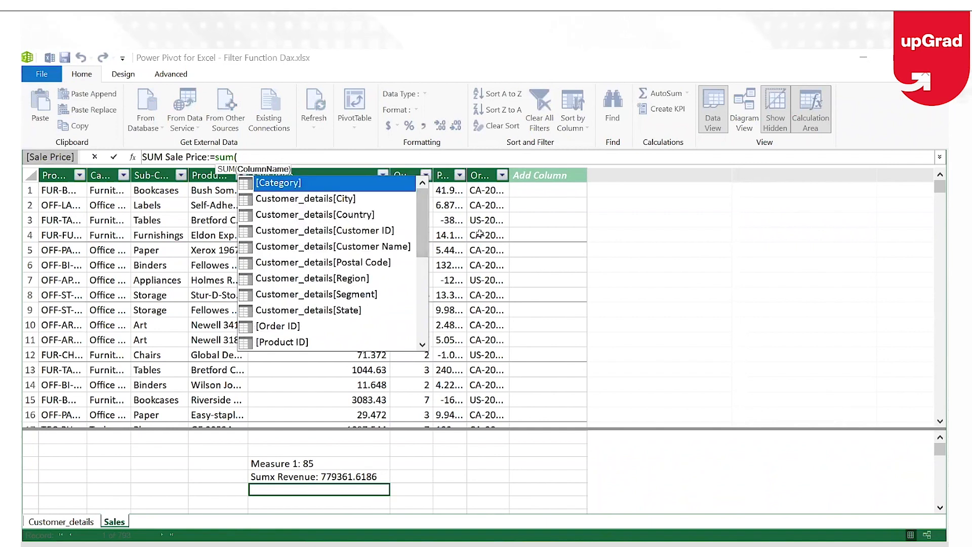
scroll(424, 277, "down", 5)
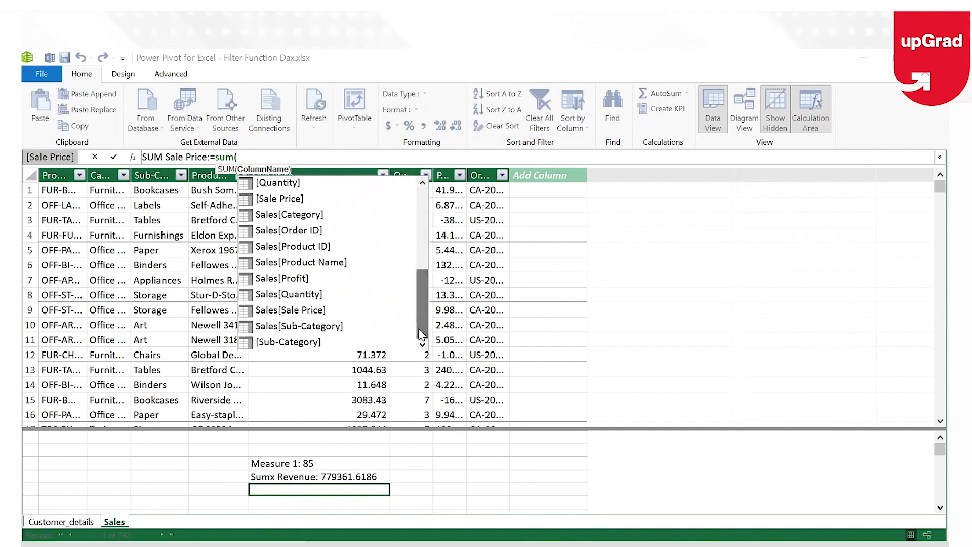
double_click(286, 315)
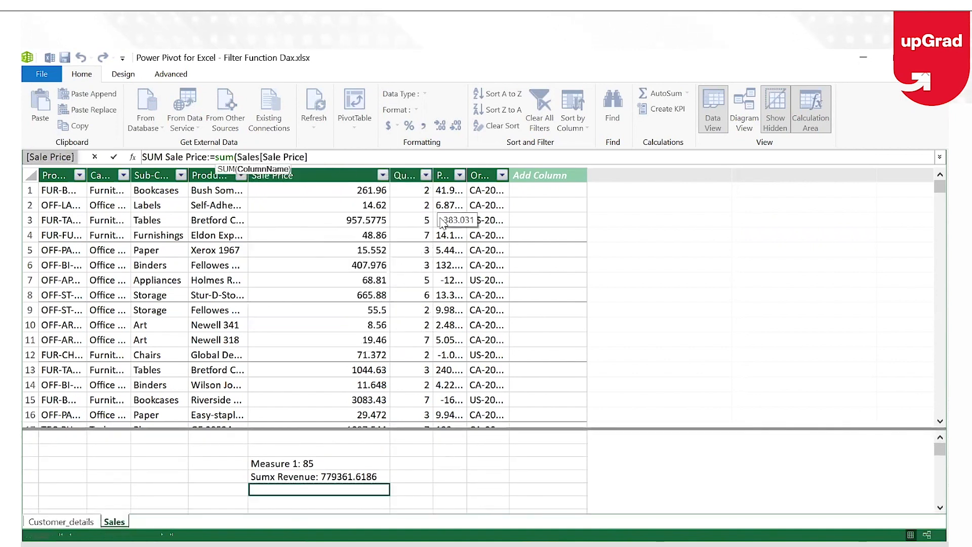
- Remove the Sales[Sale Price] argument from the SUM Sale Price formula, leaving only the opened sum function
key("BackSpace")
key("BackSpace")
key("BackSpace")
key("BackSpace")
key("BackSpace")
key("BackSpace")
key("BackSpace")
key("BackSpace")
key("BackSpace")
key("BackSpace")
key("BackSpace")
key("BackSpace")
key("BackSpace")
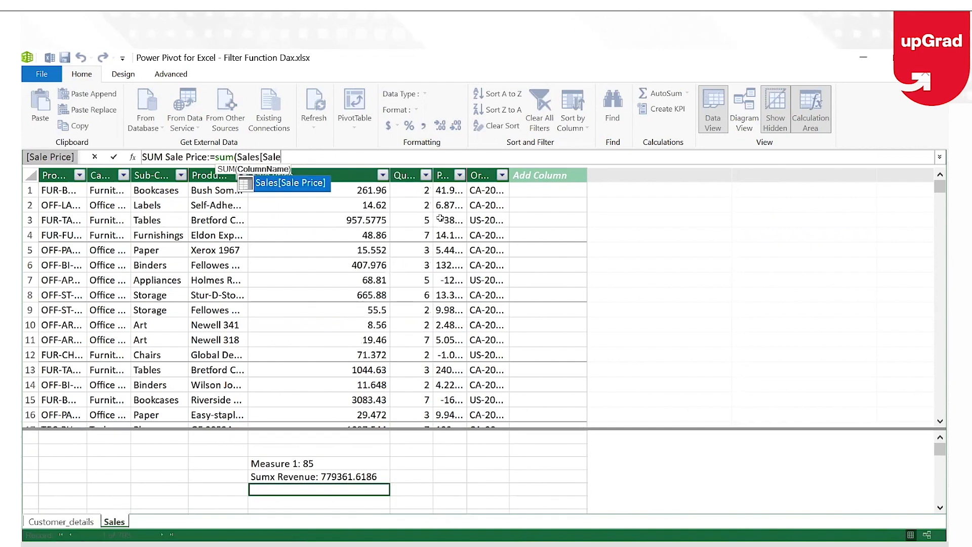
key("BackSpace")
key("BackSpace")
key("BackSpace")
key("BackSpace")
type("s")
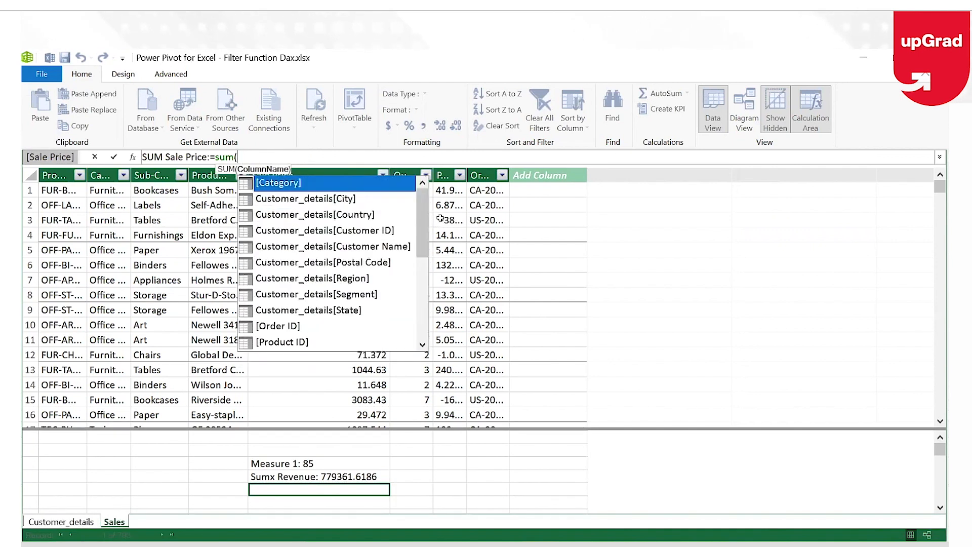
key("BackSpace")
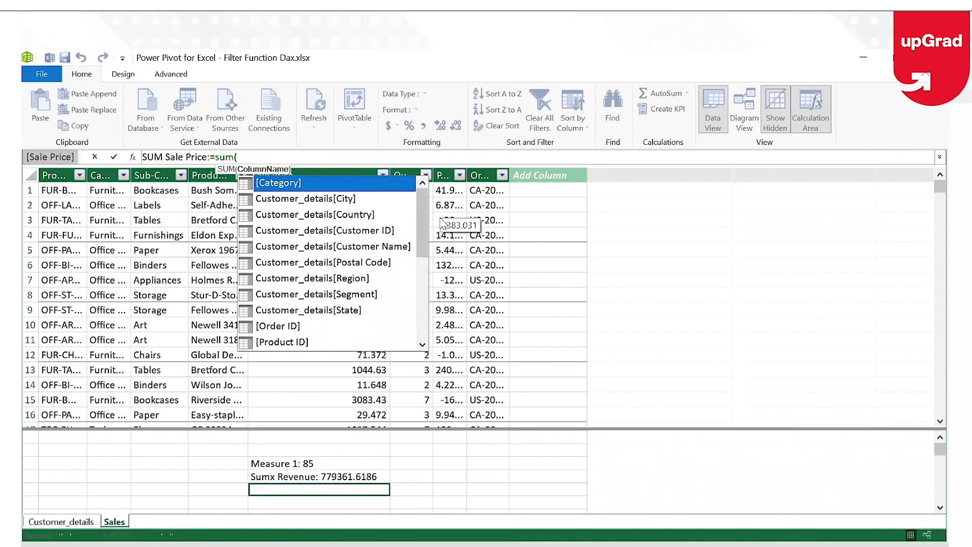
- Insert Sales[Sale Price] from the suggested columns into the empty SUM function and close its parenthesis
left_click_drag(422, 251, 423, 337)
left_click(296, 310)
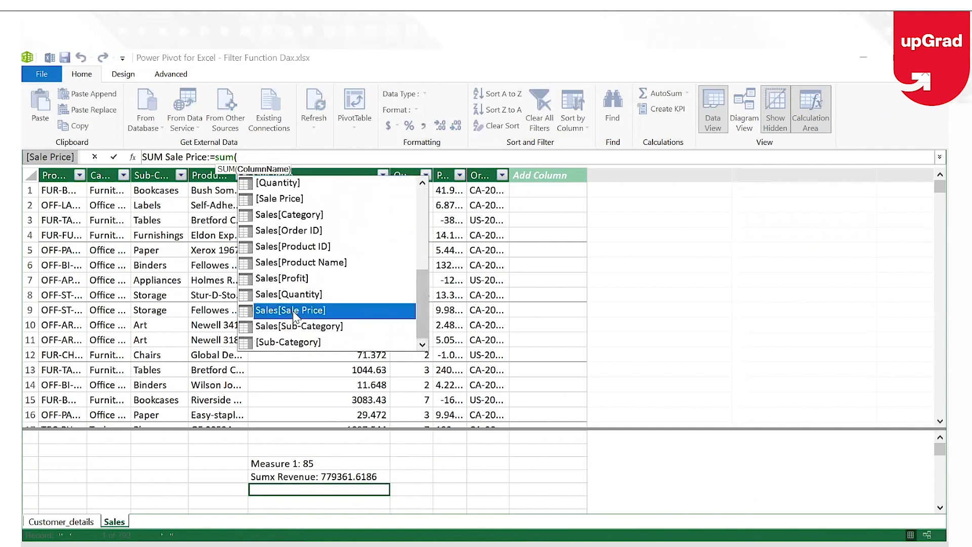
double_click(295, 311)
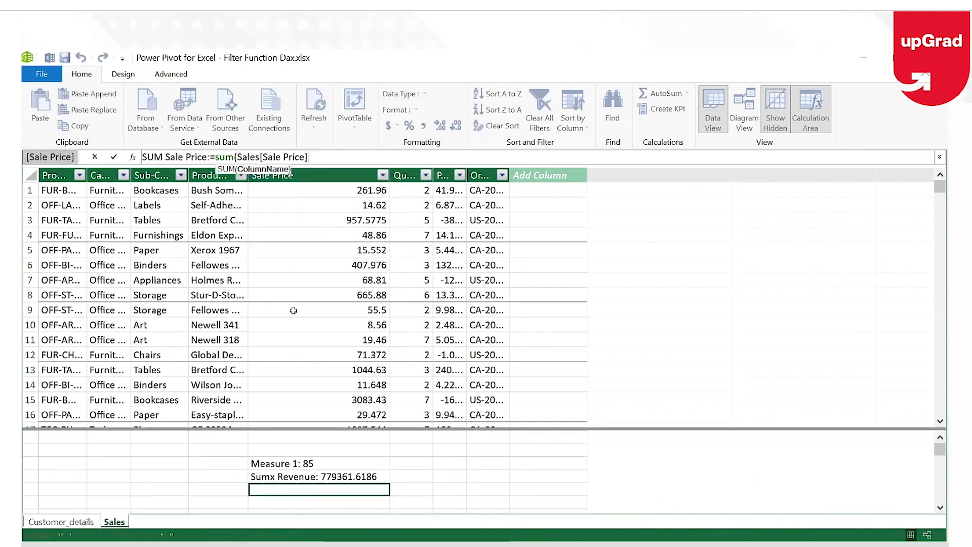
type(")")
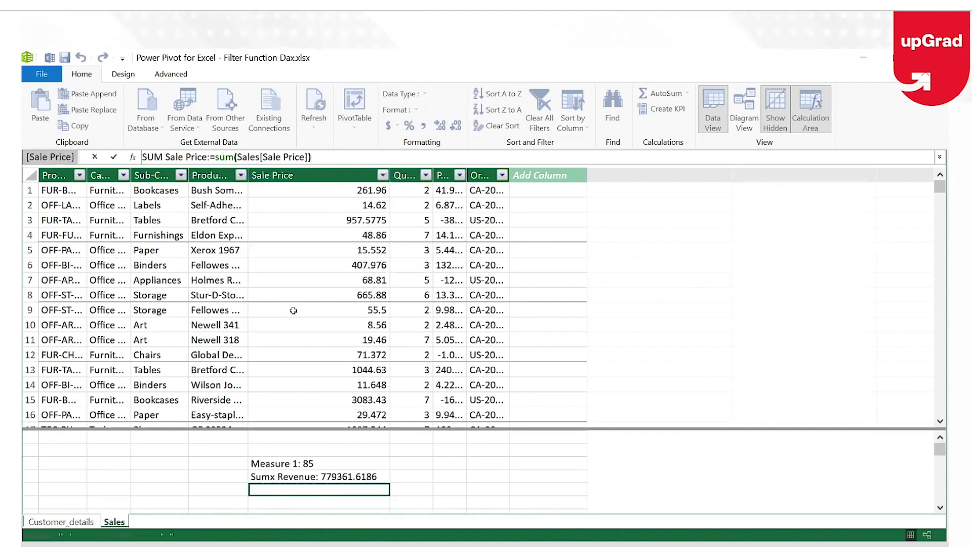
- Cut the SUM Sale Price formula's argument back to "Sa" to bring up the matching column suggestions
key("BackSpace")
key("BackSpace")
key("BackSpace")
key("BackSpace")
key("BackSpace")
key("BackSpace")
key("BackSpace")
key("BackSpace")
key("BackSpace")
key("BackSpace")
key("BackSpace")
key("BackSpace")
key("BackSpace")
key("BackSpace")
key("BackSpace")
key("BackSpace")
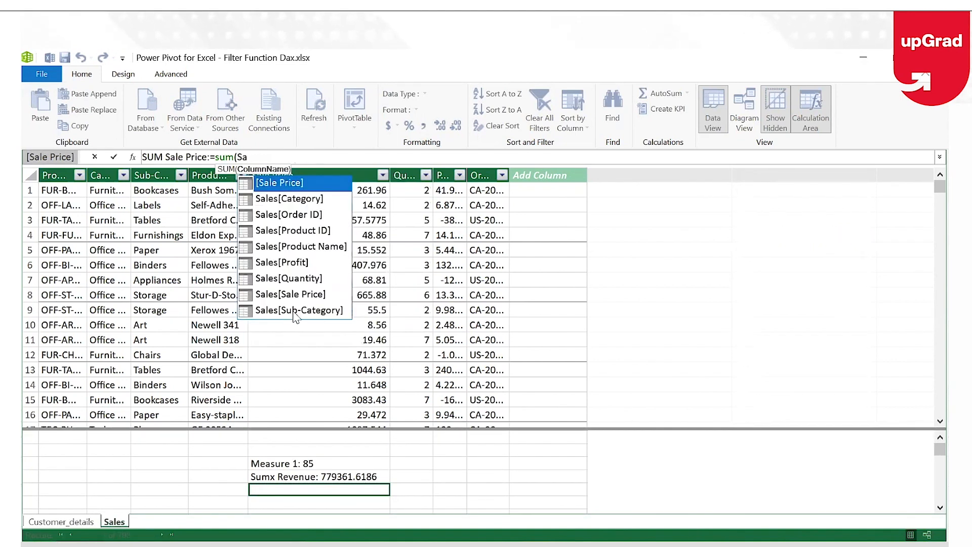
- Complete the partial "Sa" argument by choosing Sales[Sale Price] among the suggested columns
key("Down")
key("Up")
key("Down")
key("Down")
key("Down")
key("Down")
key("Down")
key("Down")
key("Down")
key("Up")
key("Up")
key("Up")
key("Up")
key("Down")
key("Down")
key("Down")
key("Down")
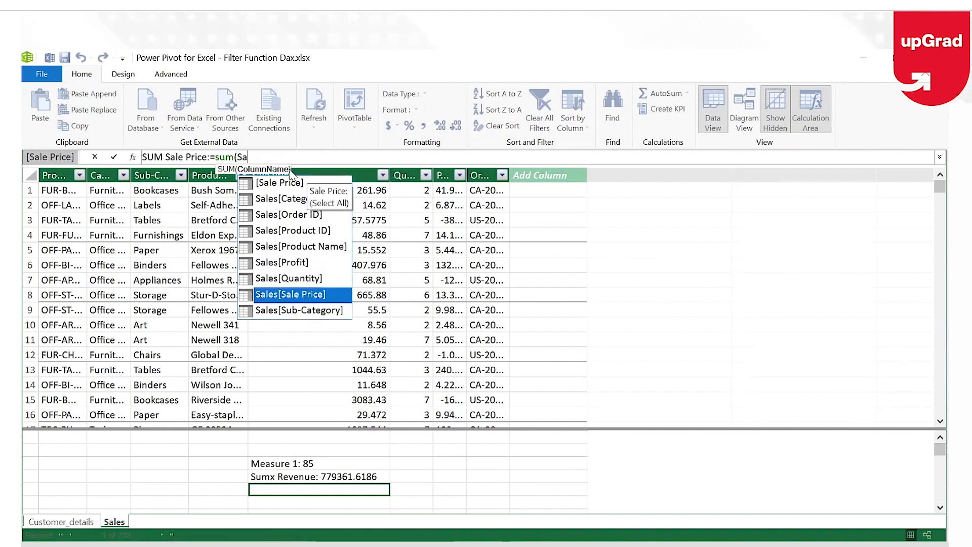
key("Up")
key("Down")
key("Up")
key("Up")
key("Down")
key("Down")
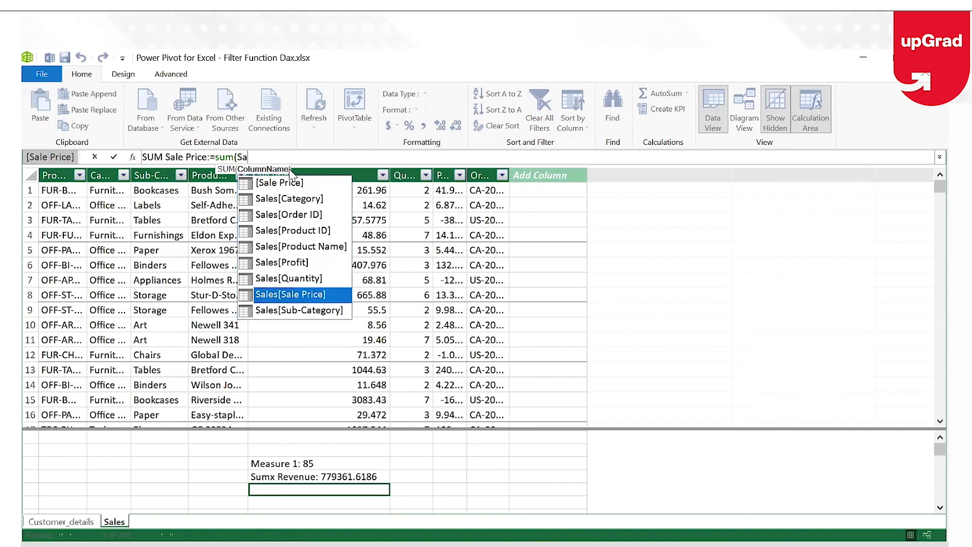
key("Tab")
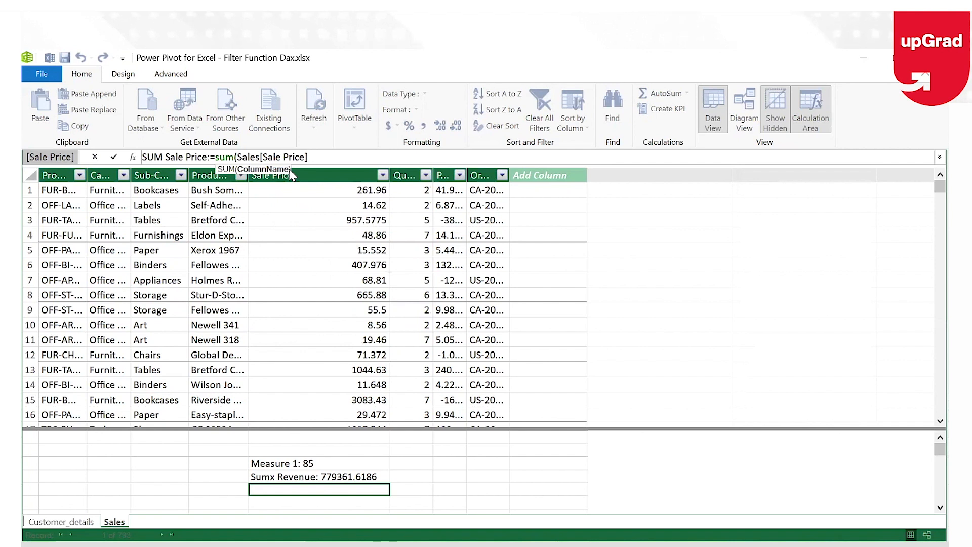
- Close the SUM function's parenthesis and commit the SUM Sale Price measure to calculate it
type(")")
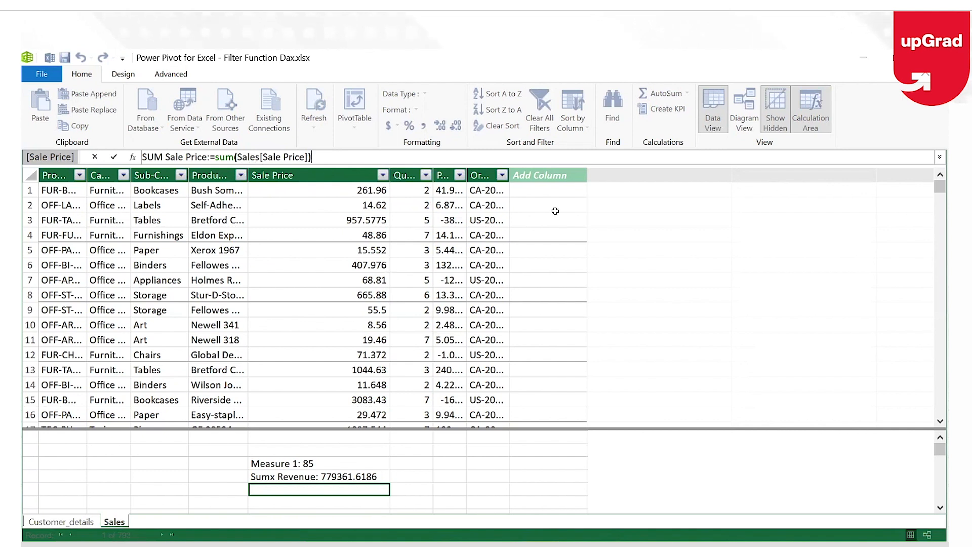
key("Return")
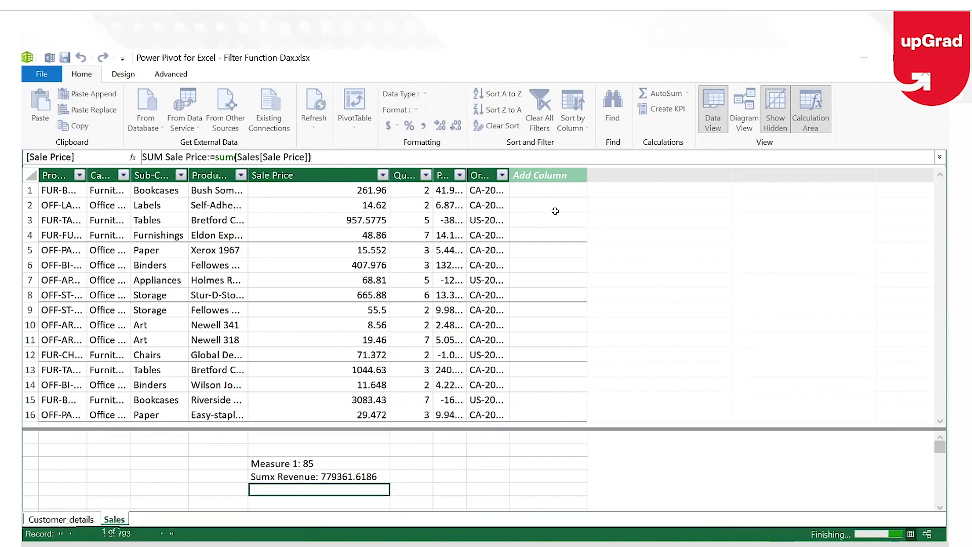
key("Up")
key("Down")
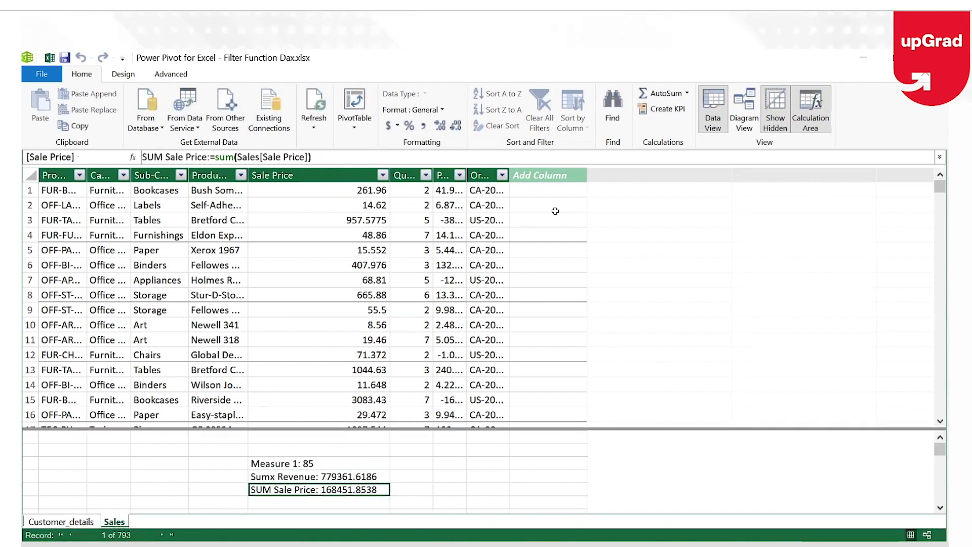